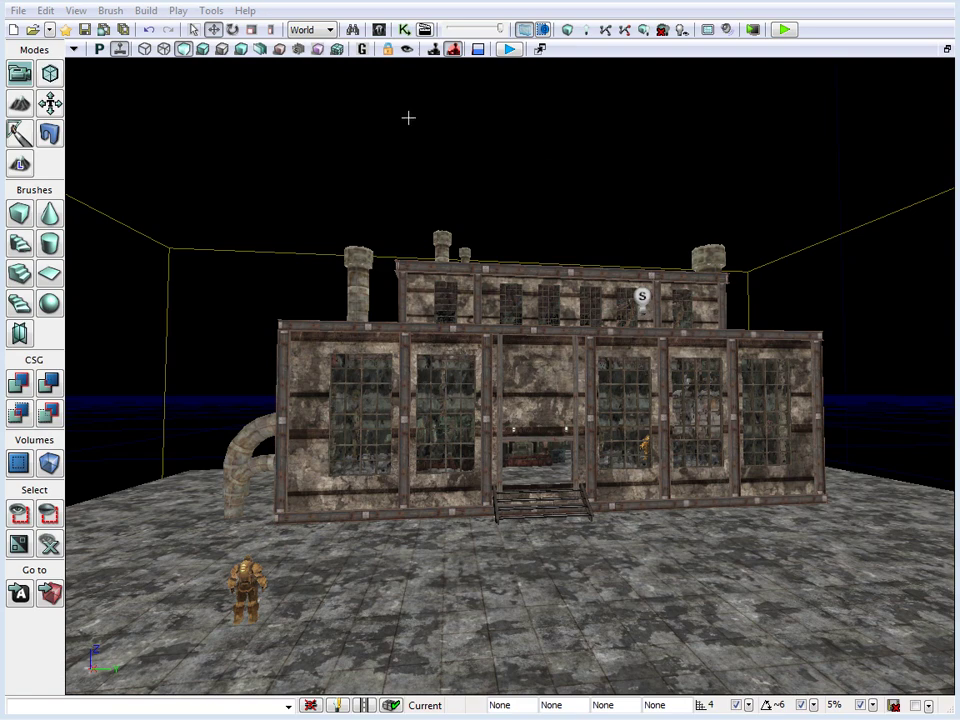
Filter the Content Browser to static meshes and search for "sky".
{"action": "left_click", "coordinate": [378, 29]}
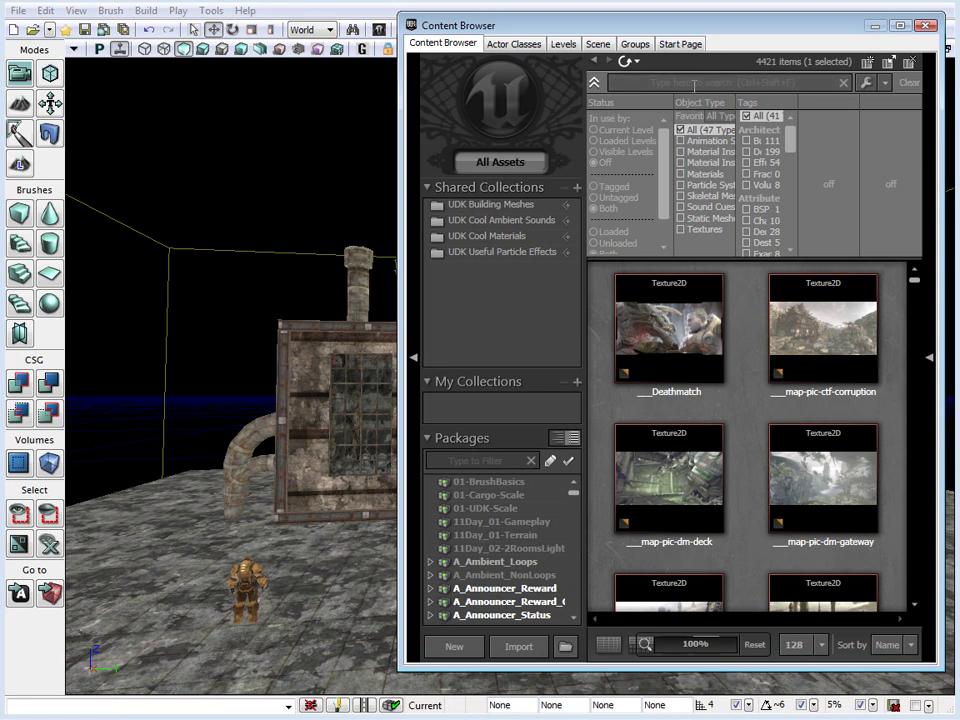
{"action": "left_click", "coordinate": [681, 219]}
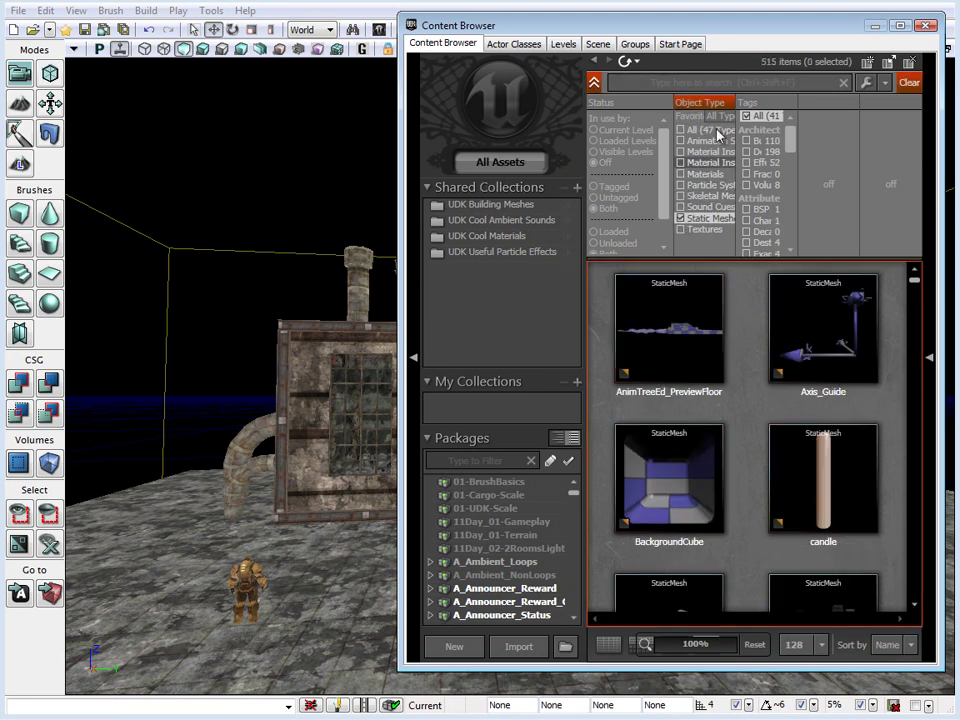
{"action": "left_click", "coordinate": [678, 86]}
{"action": "type", "text": "sky"}
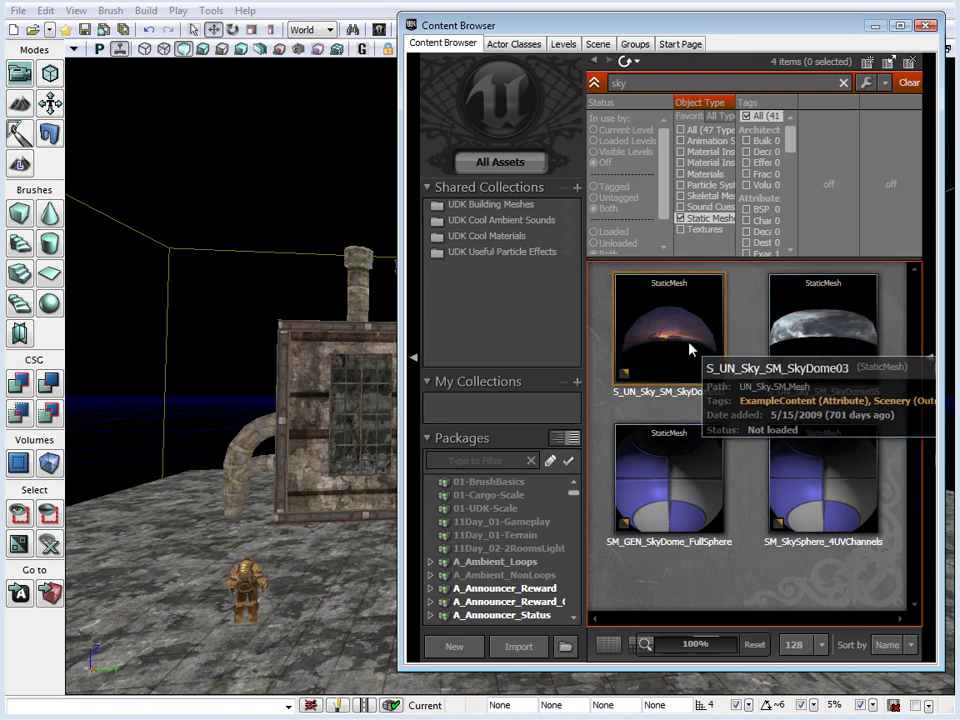
Place the S_UN_Sky_SM_SkyDome03 mesh in the level beside the building and close the Content Browser.
{"action": "left_click", "coordinate": [689, 349]}
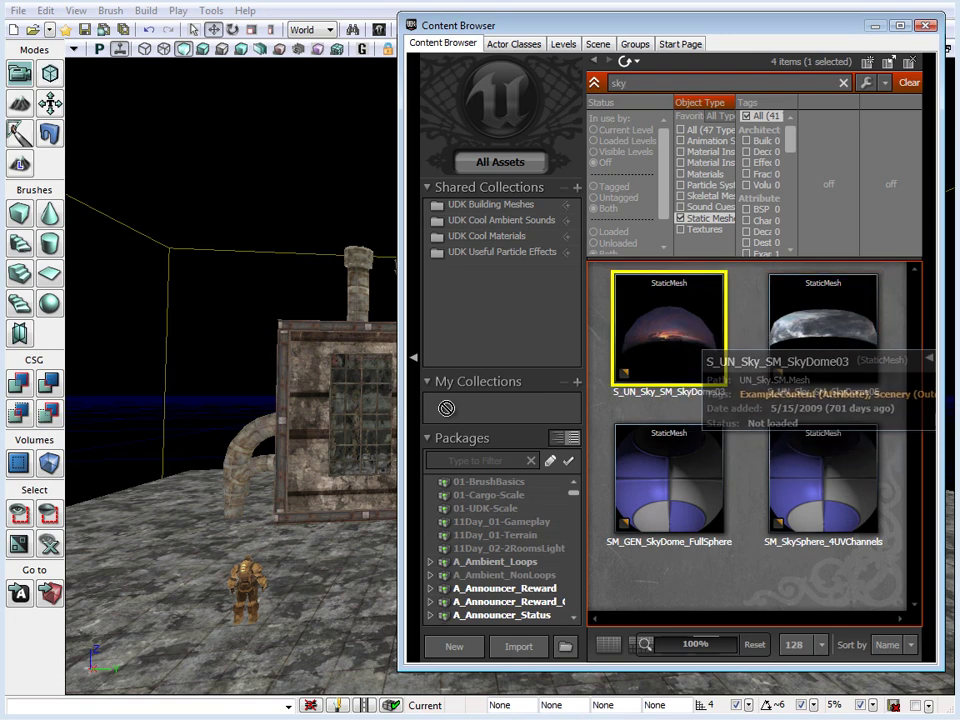
{"action": "left_click", "coordinate": [203, 461]}
{"action": "left_click", "coordinate": [925, 25]}
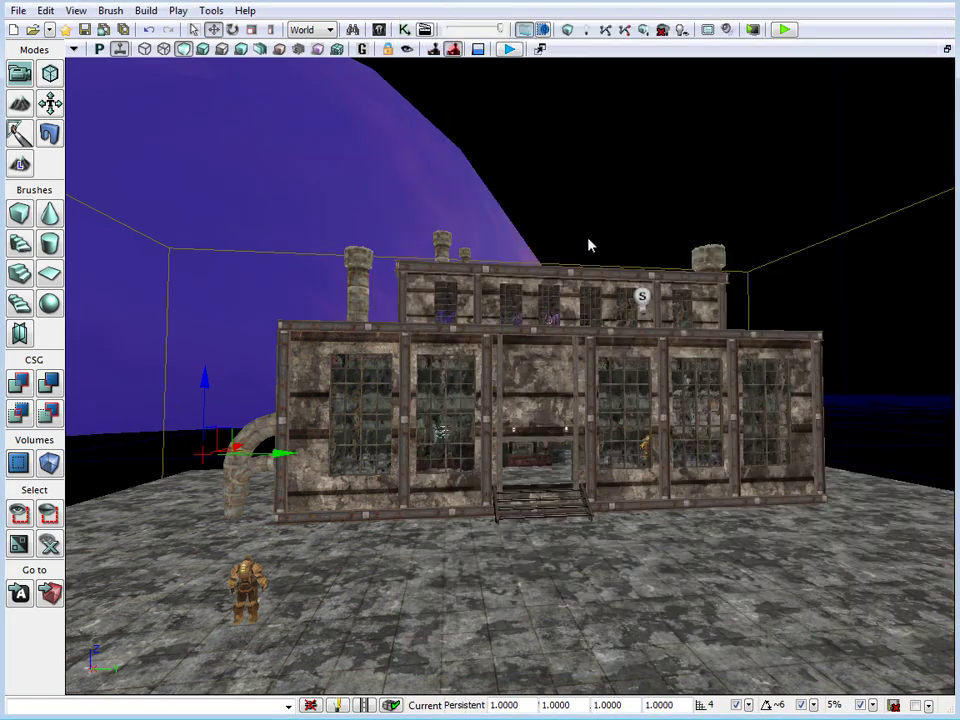
Move the sky dome along the X axis in the side view until it is centred on the building.
{"action": "left_click_drag", "start_coordinate": [588, 245], "coordinate": [501, 422]}
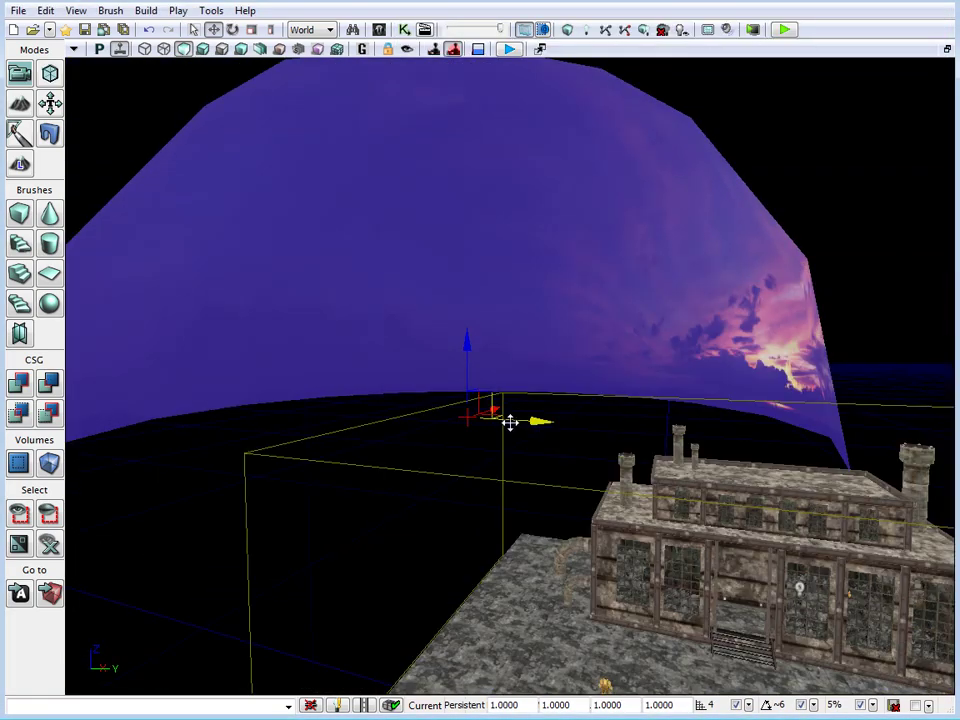
{"action": "key", "text": "x"}
{"action": "right_click_drag", "start_coordinate": [347, 266], "coordinate": [250, 258]}
{"action": "key", "text": "x"}
{"action": "mouse_move", "coordinate": [604, 424]}
{"action": "right_mouse_down"}
{"action": "mouse_move", "coordinate": [550, 380]}
{"action": "mouse_move", "coordinate": [515, 392]}
{"action": "mouse_move", "coordinate": [504, 425]}
{"action": "right_mouse_up"}
{"action": "scroll", "coordinate": [519, 422], "scroll_direction": "down", "scroll_amount": 1}
{"action": "mouse_move", "coordinate": [945, 524]}
{"action": "left_mouse_down"}
{"action": "mouse_move", "coordinate": [371, 516]}
{"action": "mouse_move", "coordinate": [435, 534]}
{"action": "mouse_move", "coordinate": [375, 536]}
{"action": "left_mouse_up"}
{"action": "left_click_drag", "start_coordinate": [459, 602], "coordinate": [554, 609]}
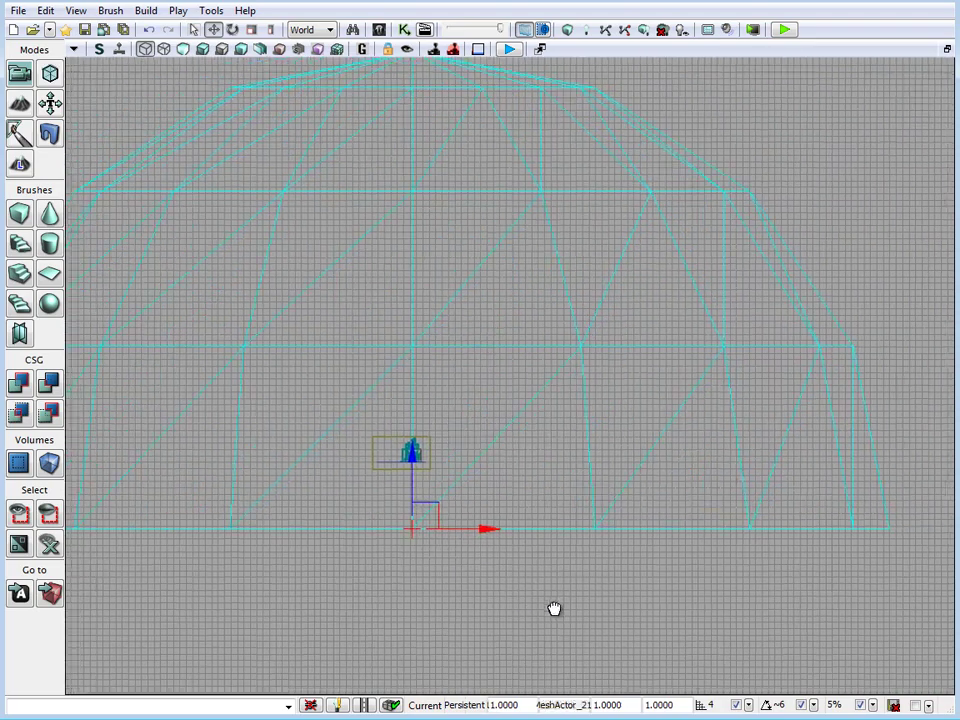
Lower the sky dome in the side view so its base lies well below the building, and nudge it slightly along X.
{"action": "scroll", "coordinate": [554, 609], "scroll_direction": "down", "scroll_amount": 1}
{"action": "left_click_drag", "start_coordinate": [497, 400], "coordinate": [505, 471]}
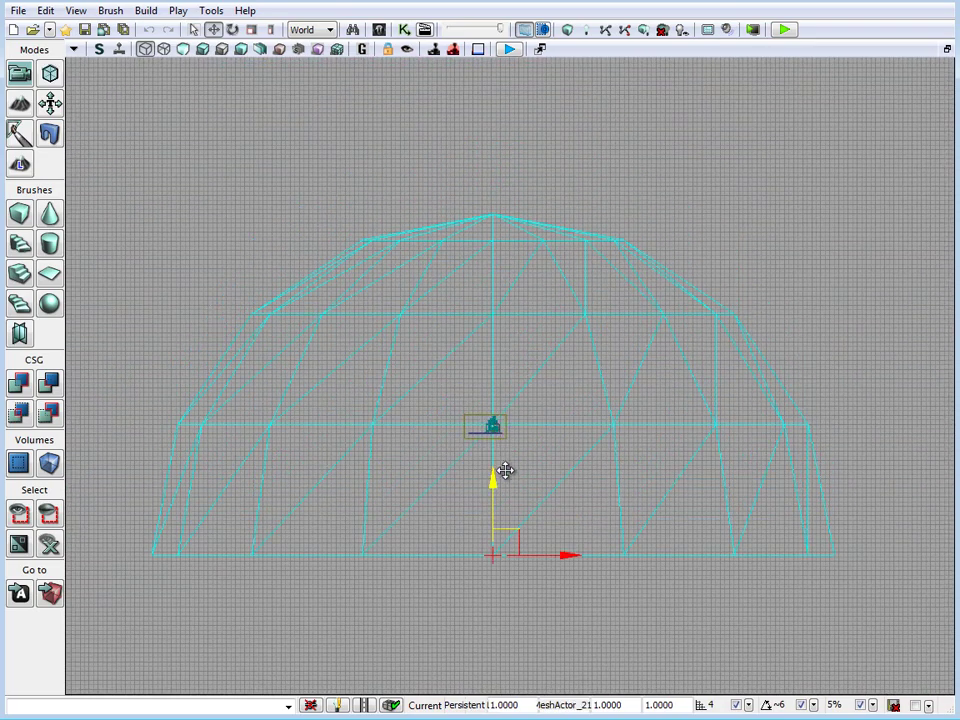
{"action": "mouse_move", "coordinate": [563, 553]}
{"action": "left_mouse_down"}
{"action": "mouse_move", "coordinate": [579, 555]}
{"action": "mouse_move", "coordinate": [556, 549]}
{"action": "left_mouse_up"}
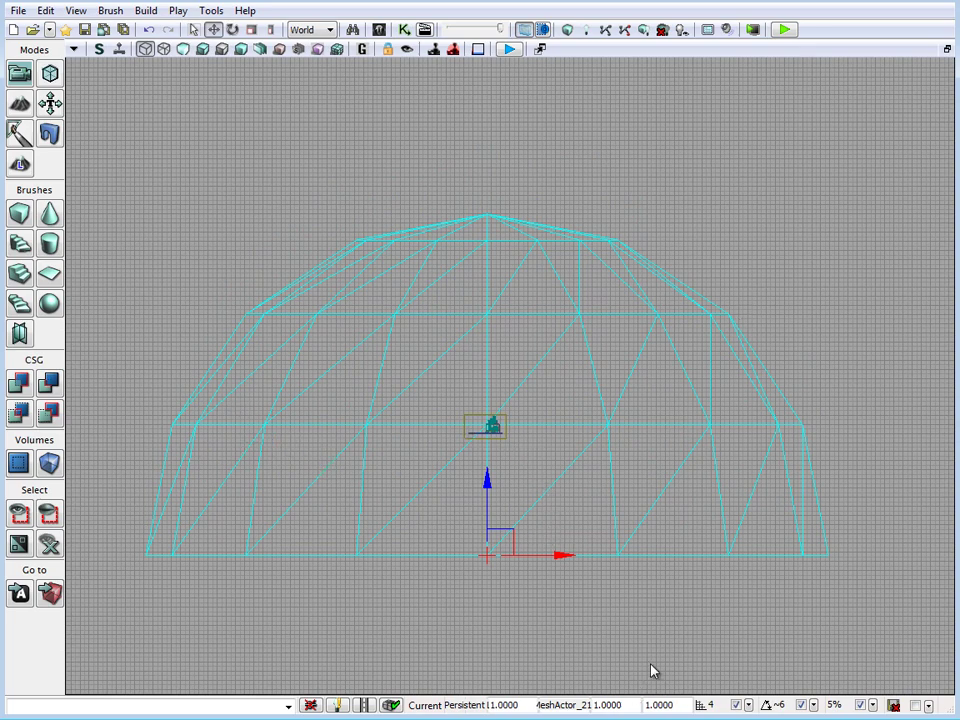
Raise the sky dome in the perspective view so its lower edge sits nearer to the floor around the building.
{"action": "key", "text": "F11"}
{"action": "right_click_drag", "start_coordinate": [356, 503], "coordinate": [364, 484]}
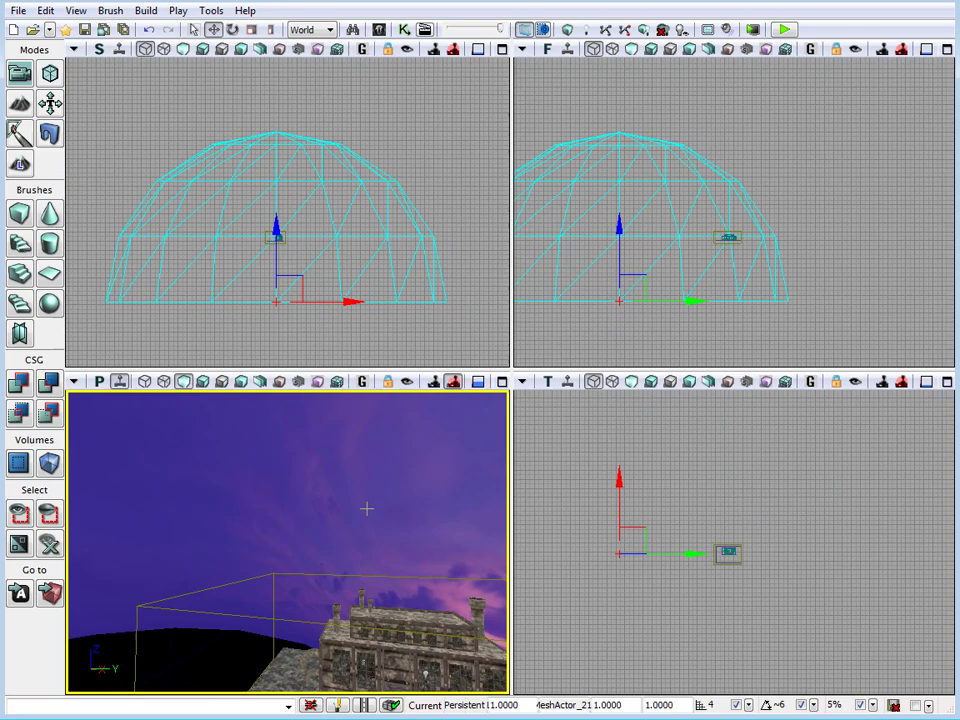
{"action": "key", "text": "F11"}
{"action": "right_click_drag", "start_coordinate": [551, 553], "coordinate": [930, 470]}
{"action": "left_click", "coordinate": [545, 549]}
{"action": "left_click_drag", "start_coordinate": [930, 470], "coordinate": [547, 502]}
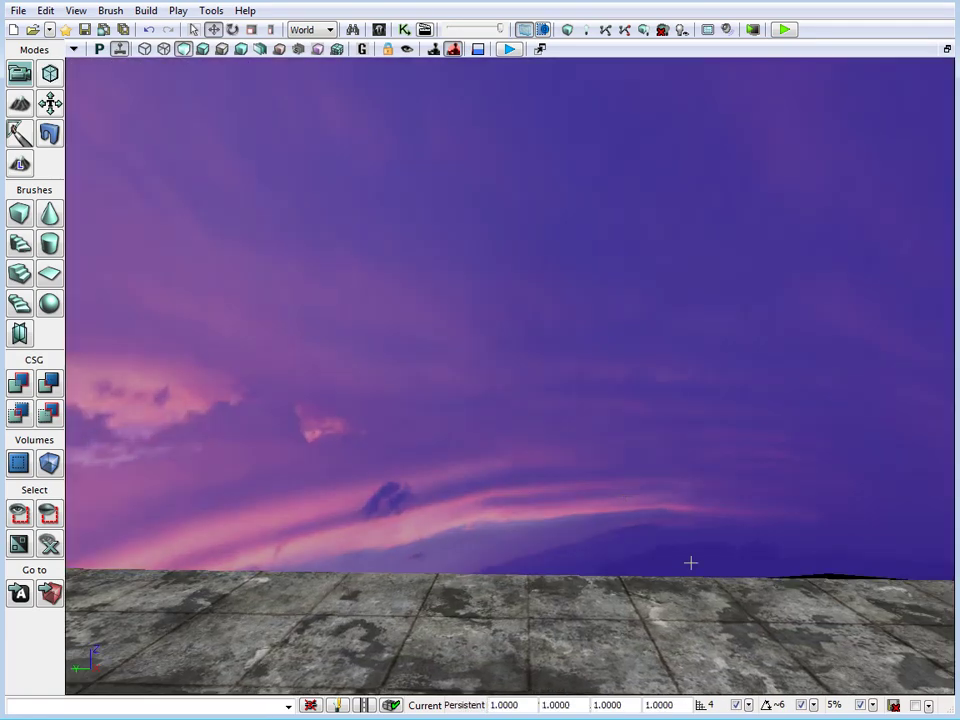
{"action": "mouse_move", "coordinate": [690, 560]}
{"action": "right_mouse_down"}
{"action": "mouse_move", "coordinate": [917, 544]}
{"action": "mouse_move", "coordinate": [684, 557]}
{"action": "right_mouse_up"}
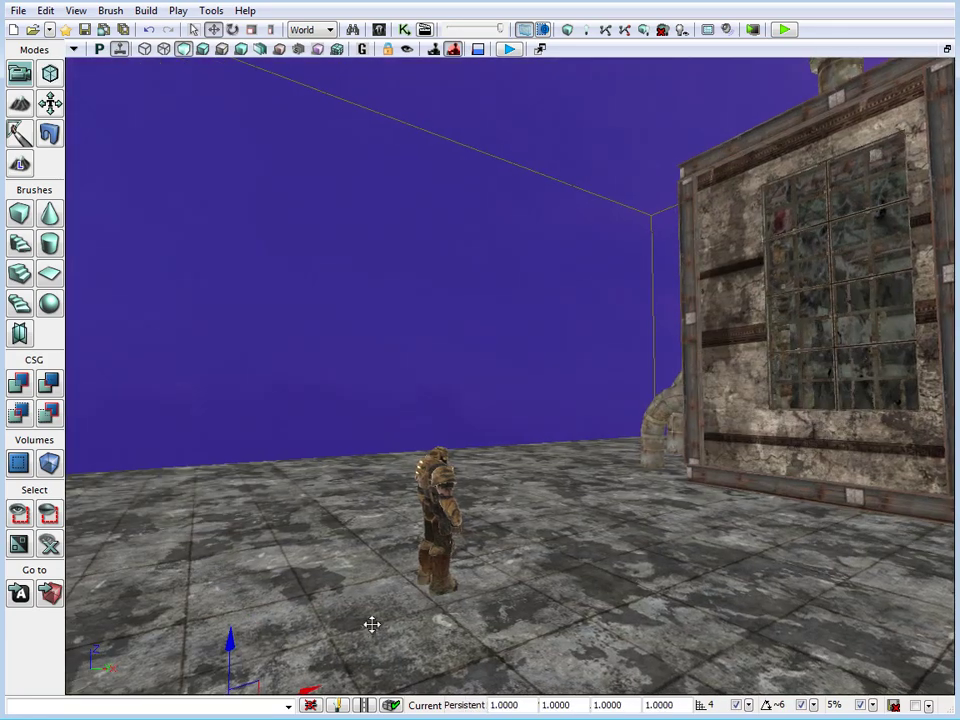
{"action": "left_click_drag", "start_coordinate": [230, 655], "coordinate": [332, 437]}
{"action": "right_click_drag", "start_coordinate": [440, 345], "coordinate": [112, 353]}
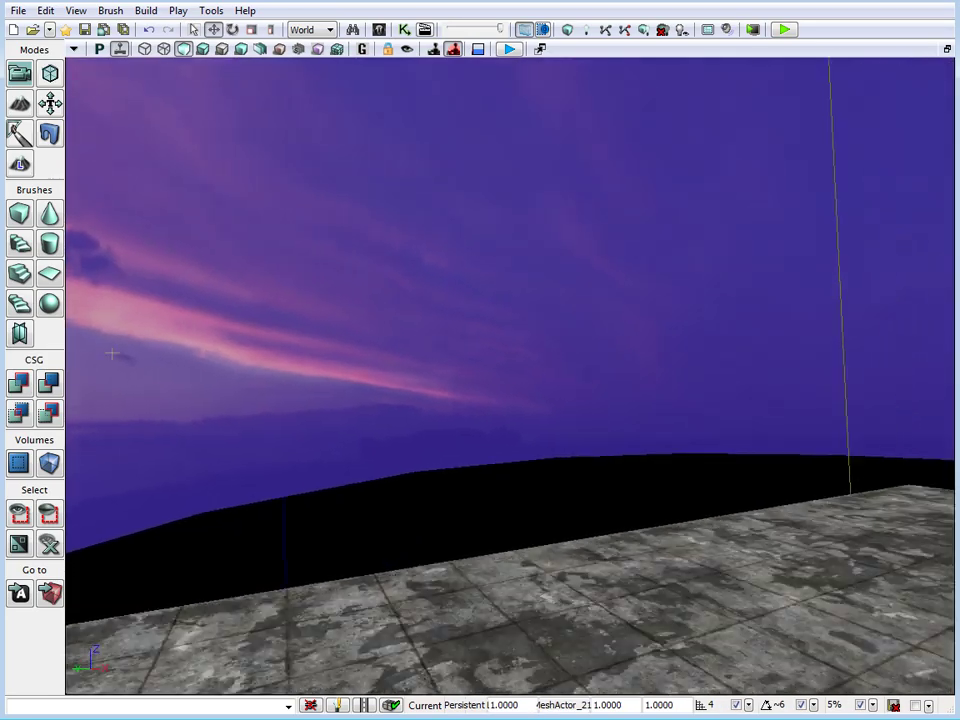
{"action": "left_click_drag", "start_coordinate": [112, 353], "coordinate": [594, 369]}
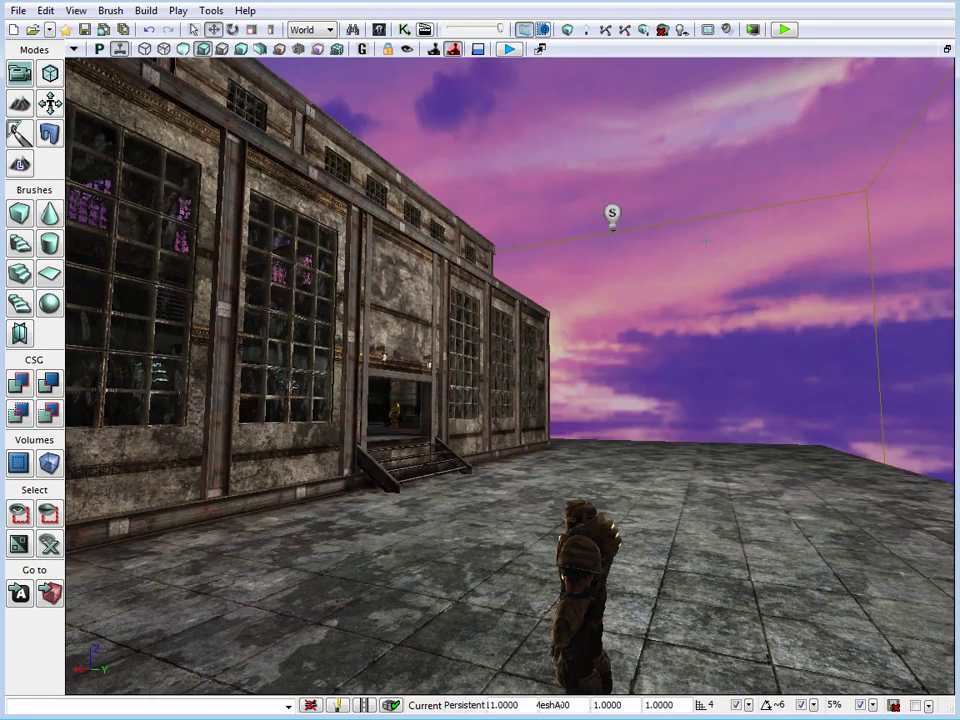
Turn off Cast Shadow, Cast Dynamic Shadow, Cast Static Shadow, Accepts Lights and Accepts Dynamic Lights in the sky dome's lighting properties.
{"action": "double_click", "coordinate": [704, 308]}
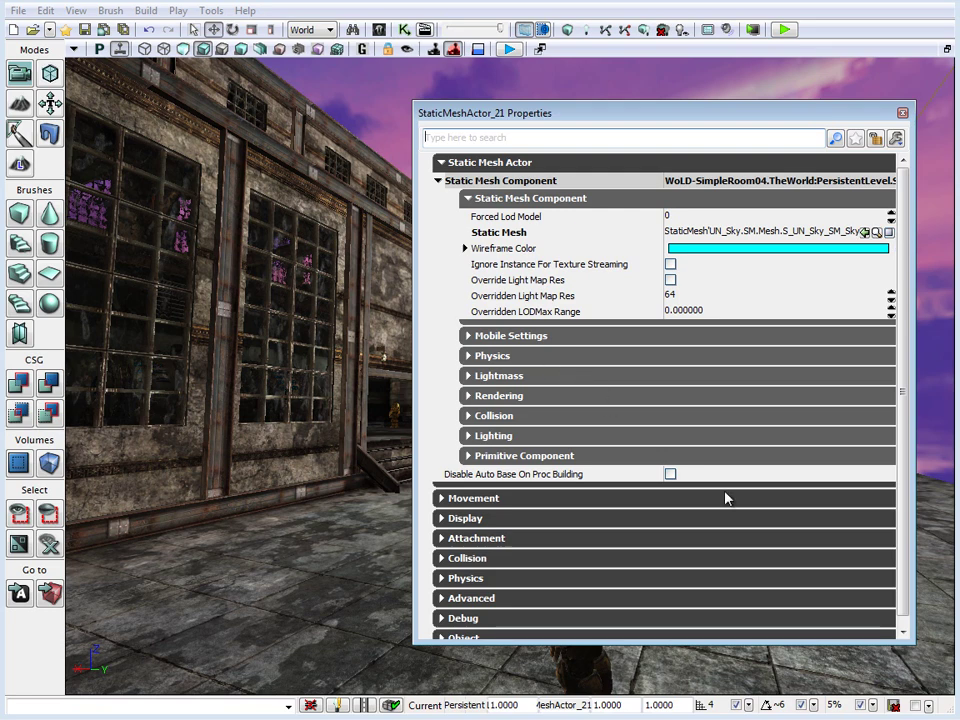
{"action": "scroll", "coordinate": [902, 317], "scroll_direction": "down", "scroll_amount": 1}
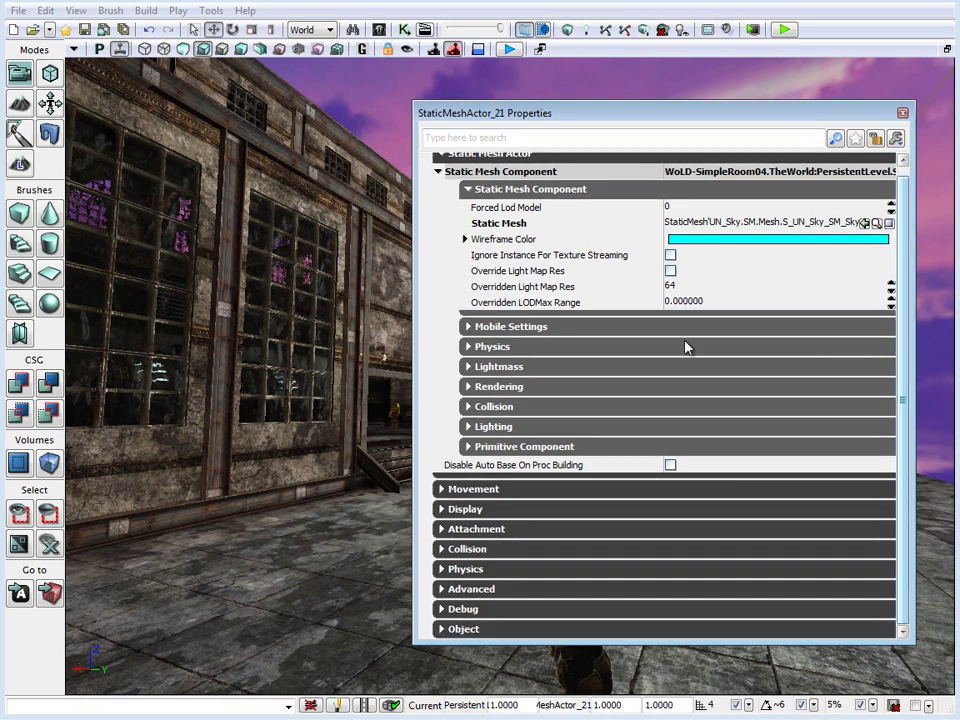
{"action": "left_click", "coordinate": [494, 426]}
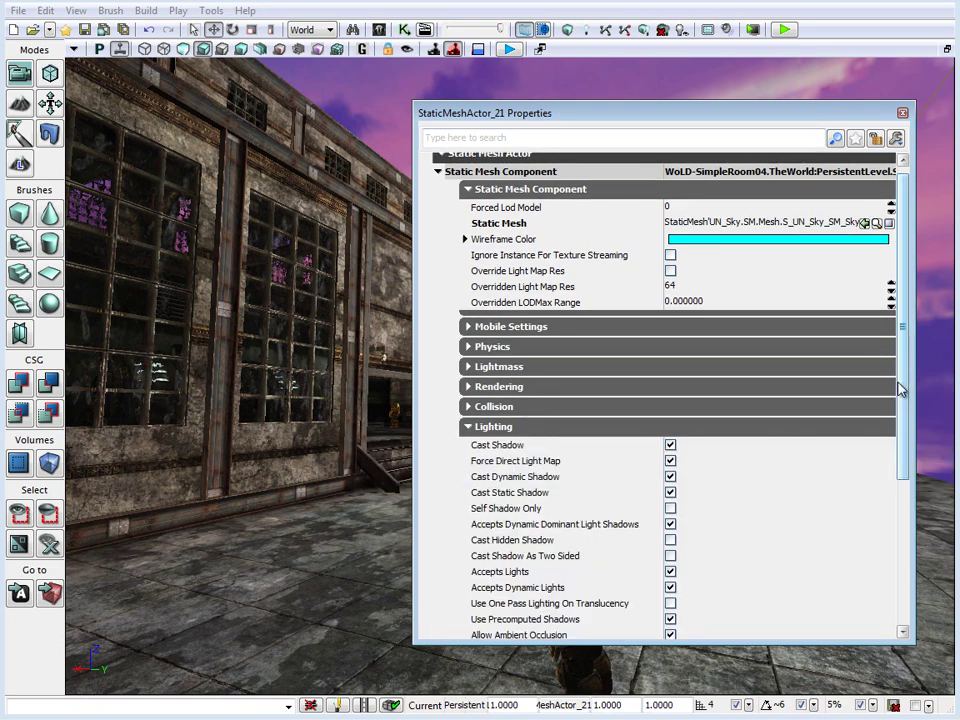
{"action": "scroll", "coordinate": [908, 405], "scroll_direction": "down", "scroll_amount": 1}
{"action": "scroll", "coordinate": [908, 405], "scroll_direction": "down", "scroll_amount": 5}
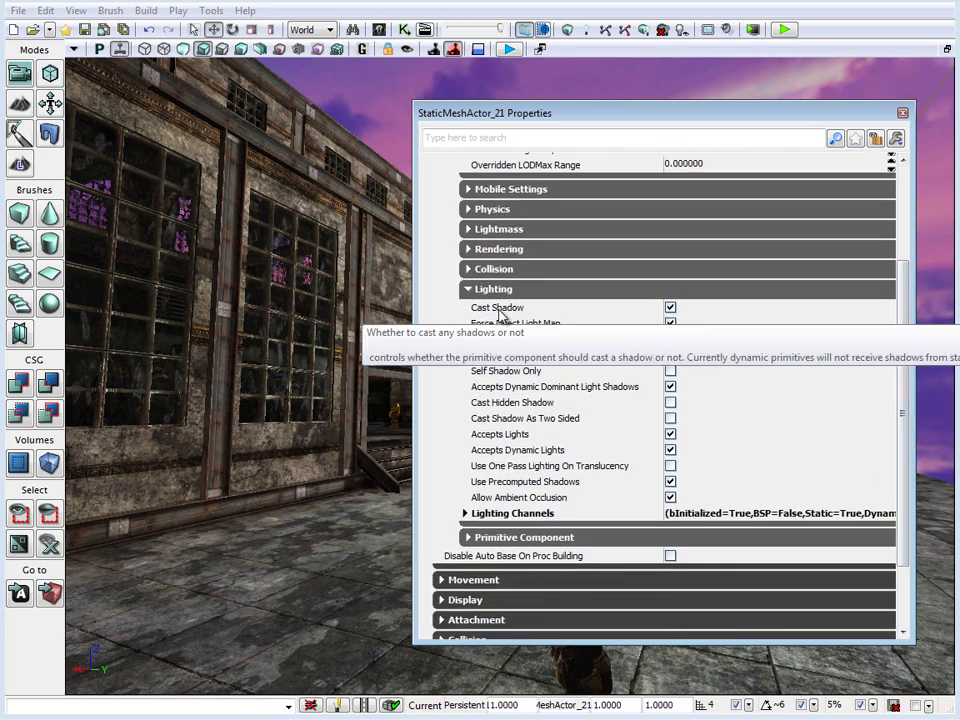
{"action": "left_click", "coordinate": [670, 308]}
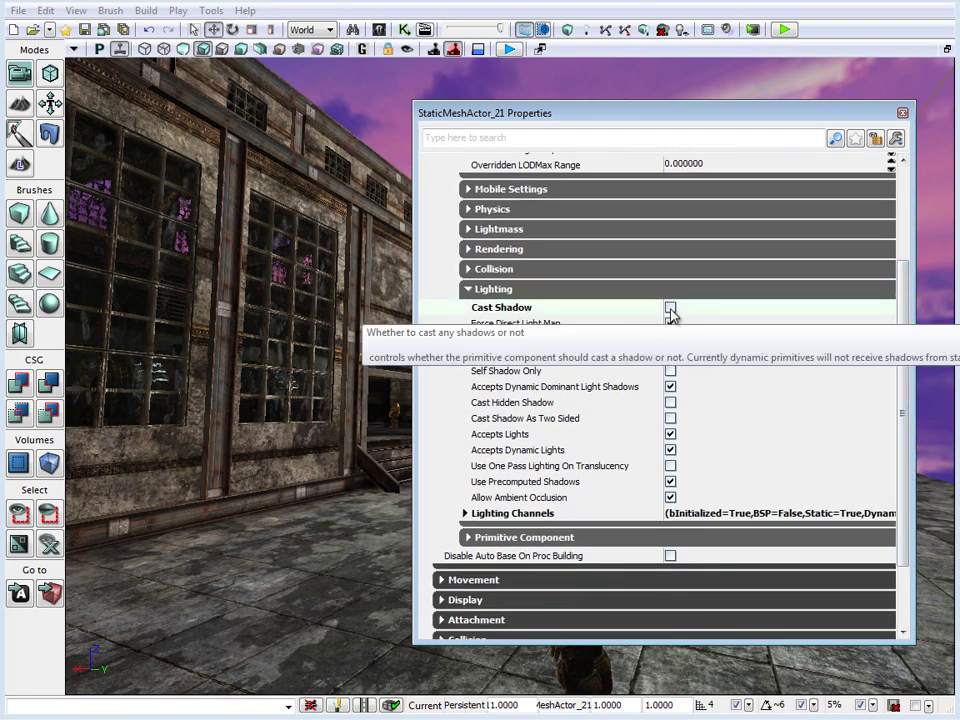
{"action": "left_click", "coordinate": [670, 339]}
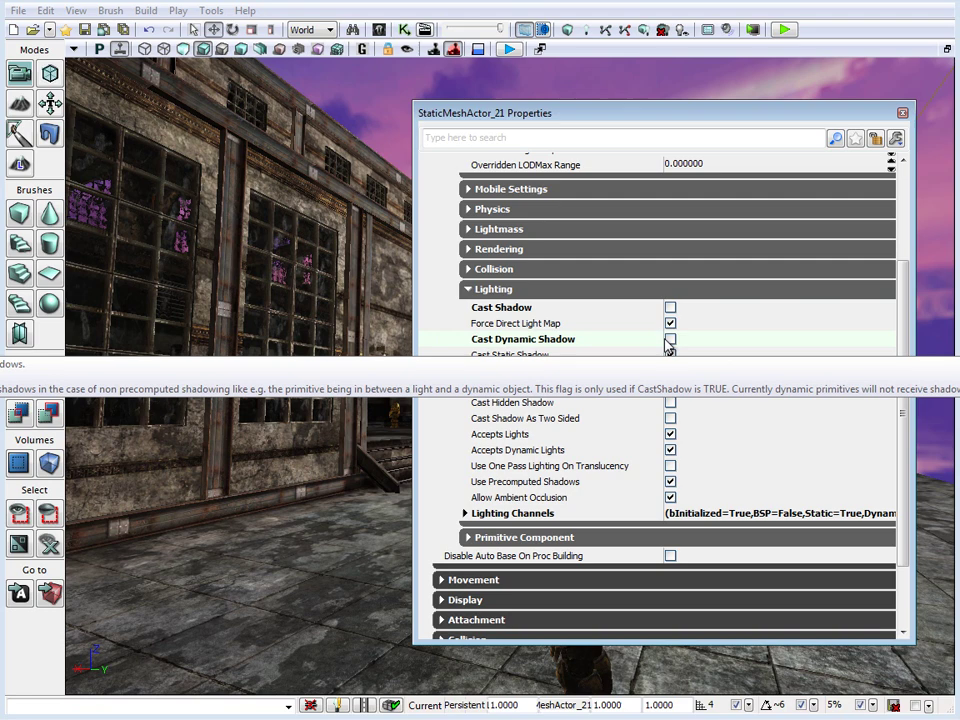
{"action": "left_click", "coordinate": [670, 356]}
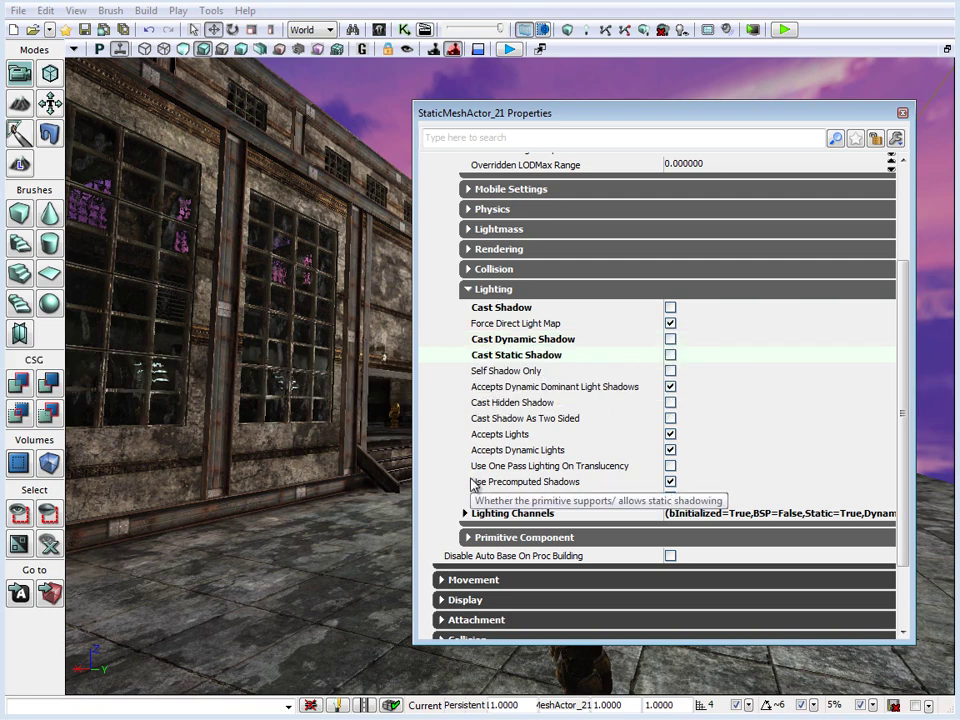
{"action": "left_click", "coordinate": [670, 434]}
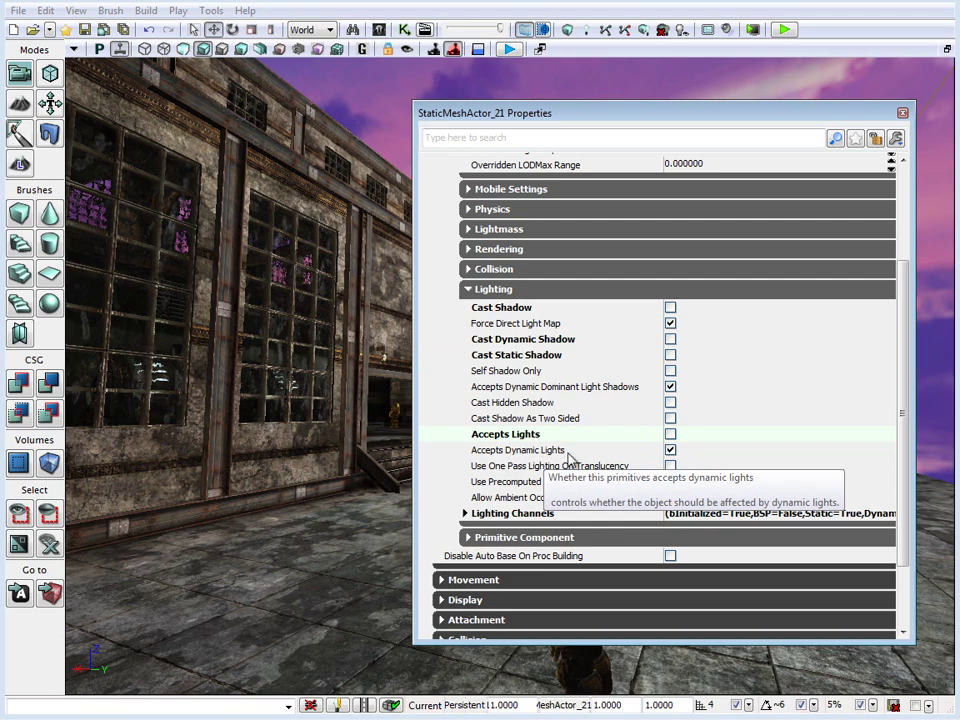
{"action": "left_click", "coordinate": [670, 450]}
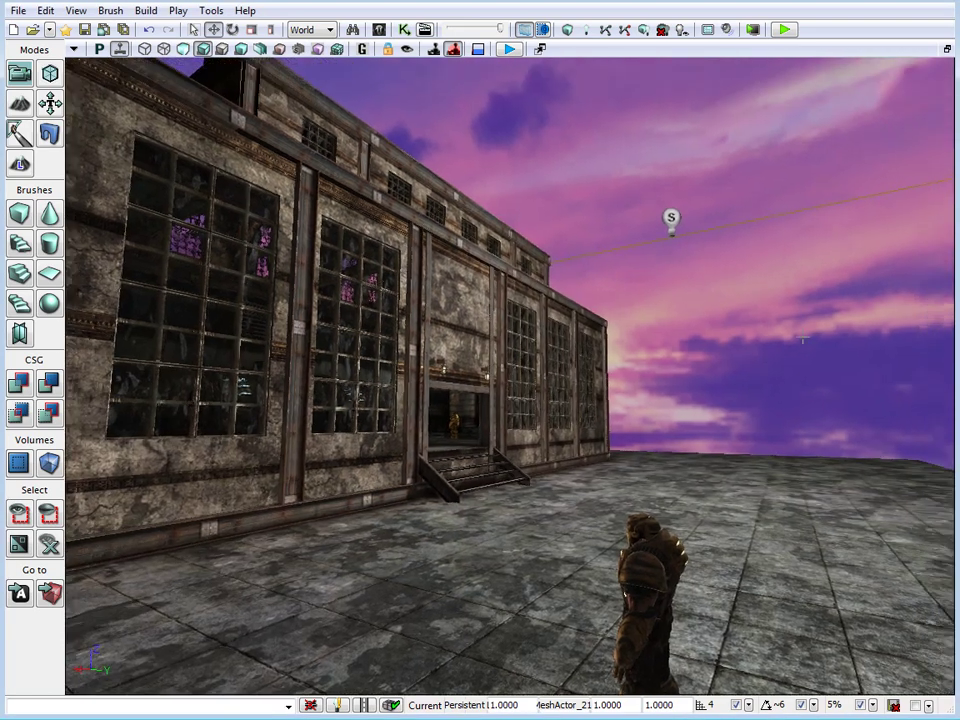
Inspect the sky around the building, the dome's lighting properties and its wireframe, ending in the lit view.
{"action": "right_click_drag", "start_coordinate": [802, 340], "coordinate": [699, 210]}
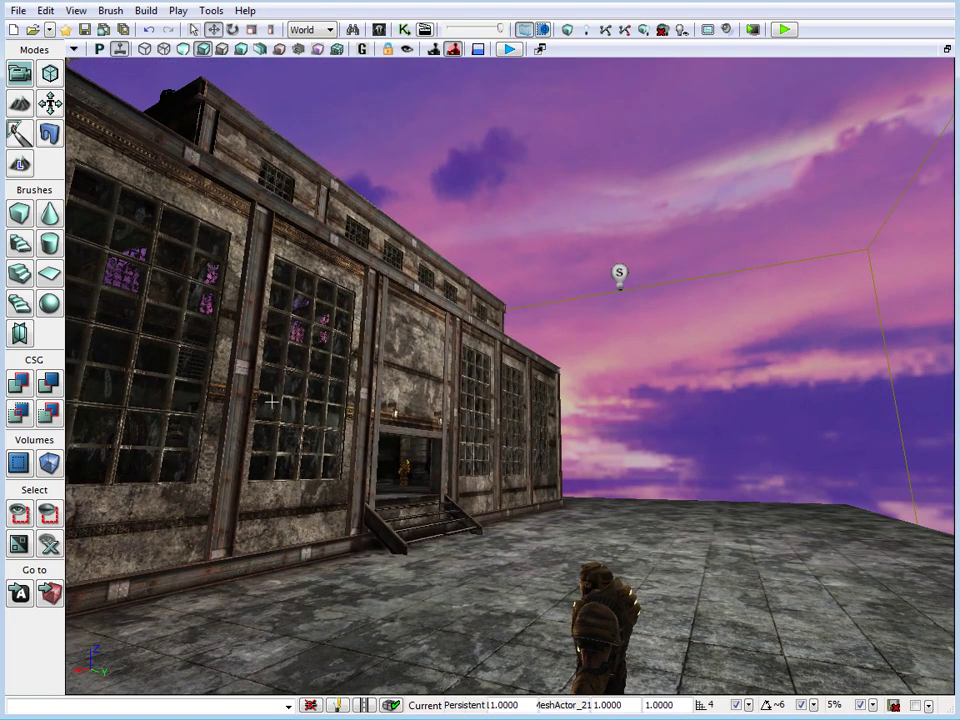
{"action": "right_click_drag", "start_coordinate": [809, 420], "coordinate": [815, 367]}
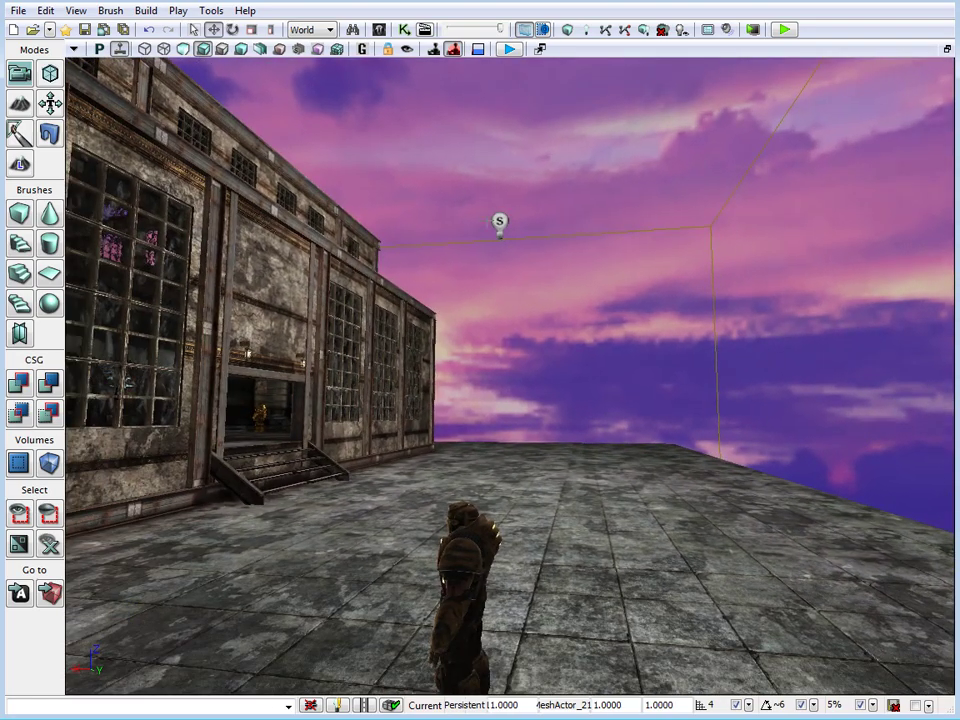
{"action": "double_click", "coordinate": [622, 278]}
{"action": "left_click_drag", "start_coordinate": [903, 273], "coordinate": [903, 366]}
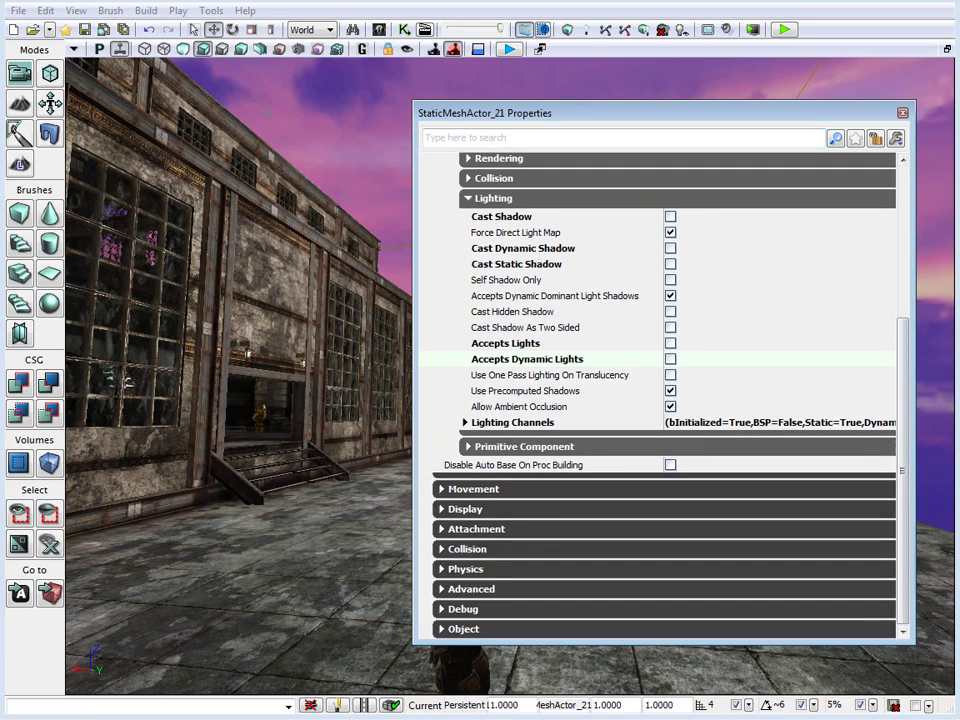
{"action": "left_click", "coordinate": [903, 113]}
{"action": "right_click_drag", "start_coordinate": [440, 195], "coordinate": [410, 140]}
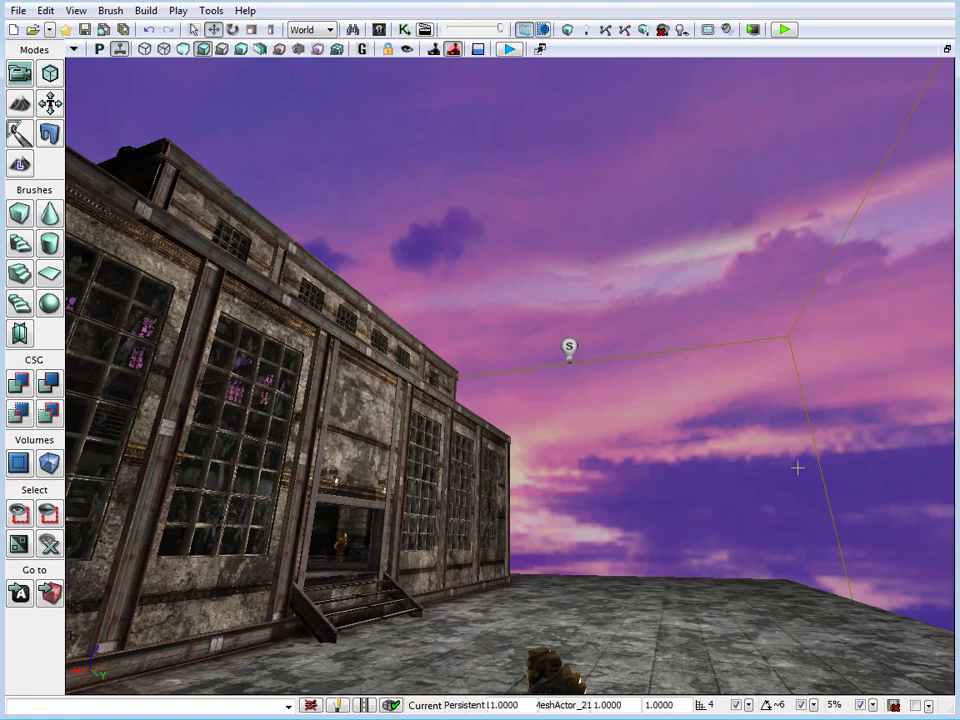
{"action": "right_click_drag", "start_coordinate": [366, 277], "coordinate": [36, 330]}
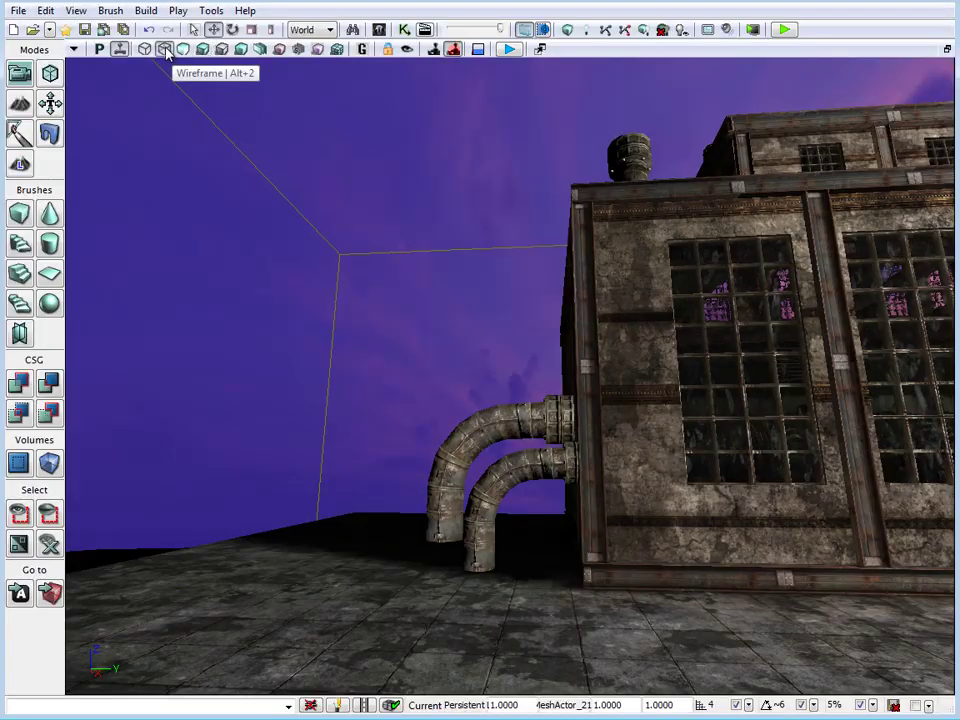
{"action": "left_click", "coordinate": [164, 49]}
{"action": "left_click_drag", "start_coordinate": [235, 203], "coordinate": [97, 108]}
{"action": "right_click_drag", "start_coordinate": [97, 108], "coordinate": [592, 213]}
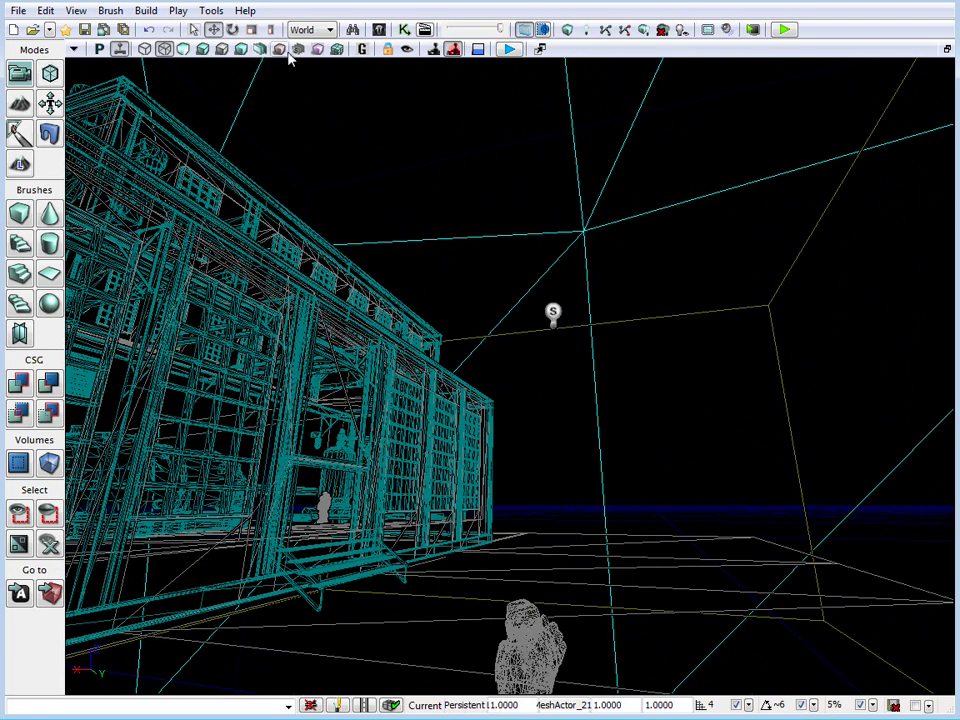
{"action": "left_click", "coordinate": [202, 49]}
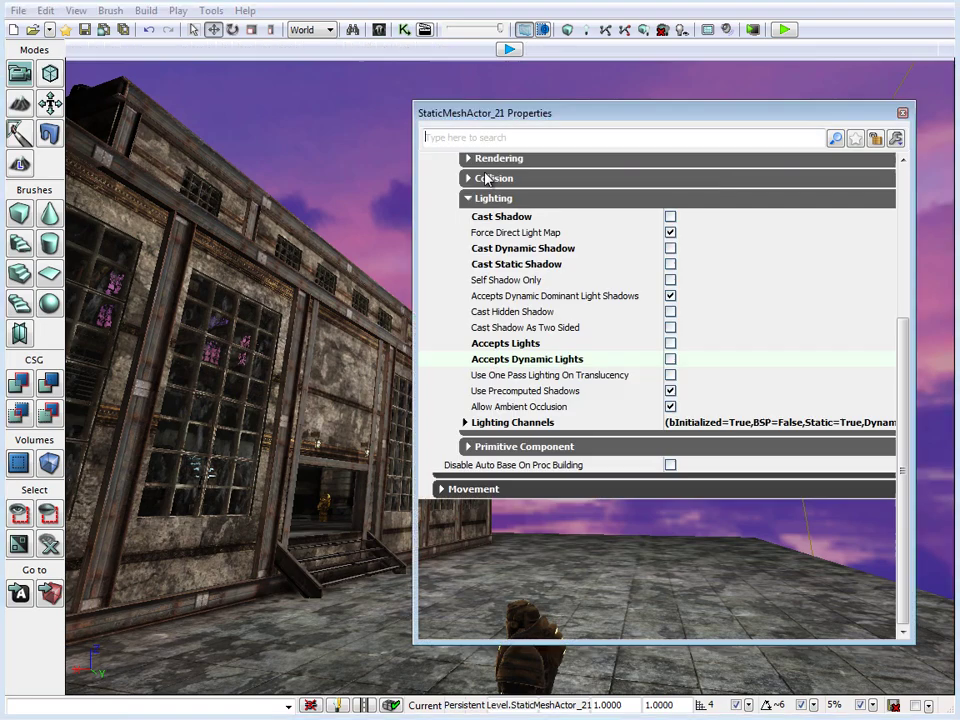
Filter the sky dome's properties by "mat" and add one entry to its rendering Materials list.
{"action": "key", "text": "F4"}
{"action": "left_click_drag", "start_coordinate": [907, 345], "coordinate": [906, 178]}
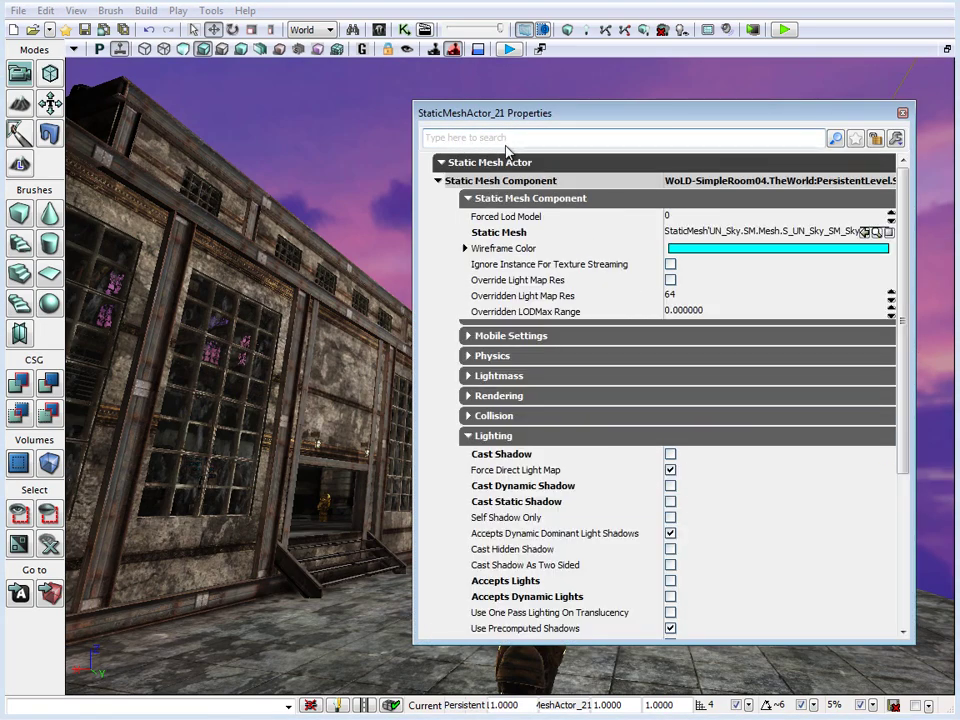
{"action": "type", "text": "mat"}
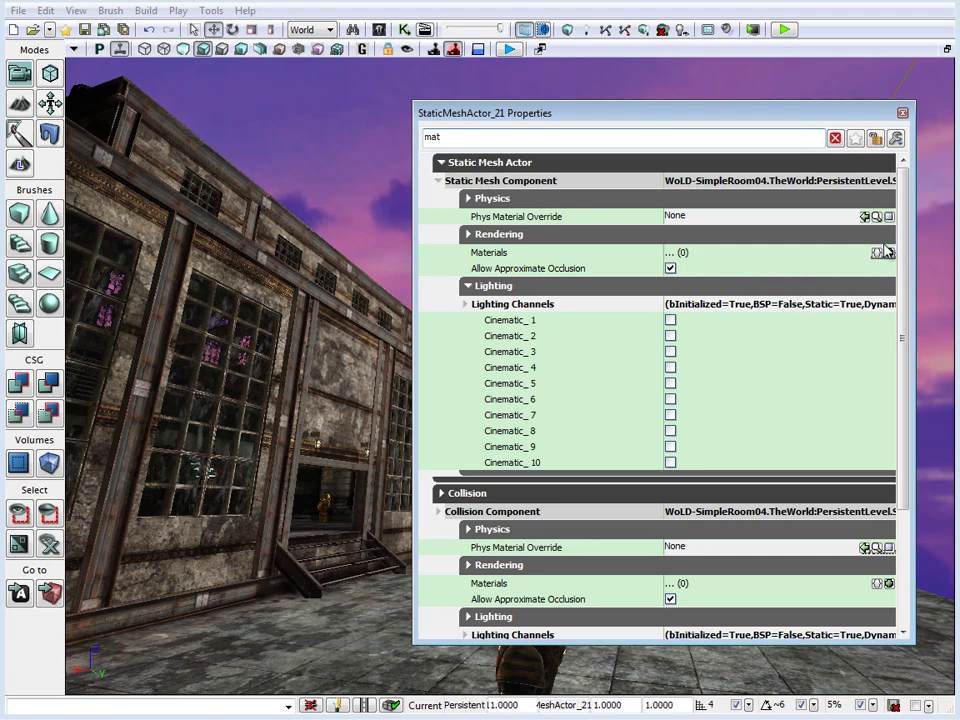
{"action": "left_click", "coordinate": [889, 254]}
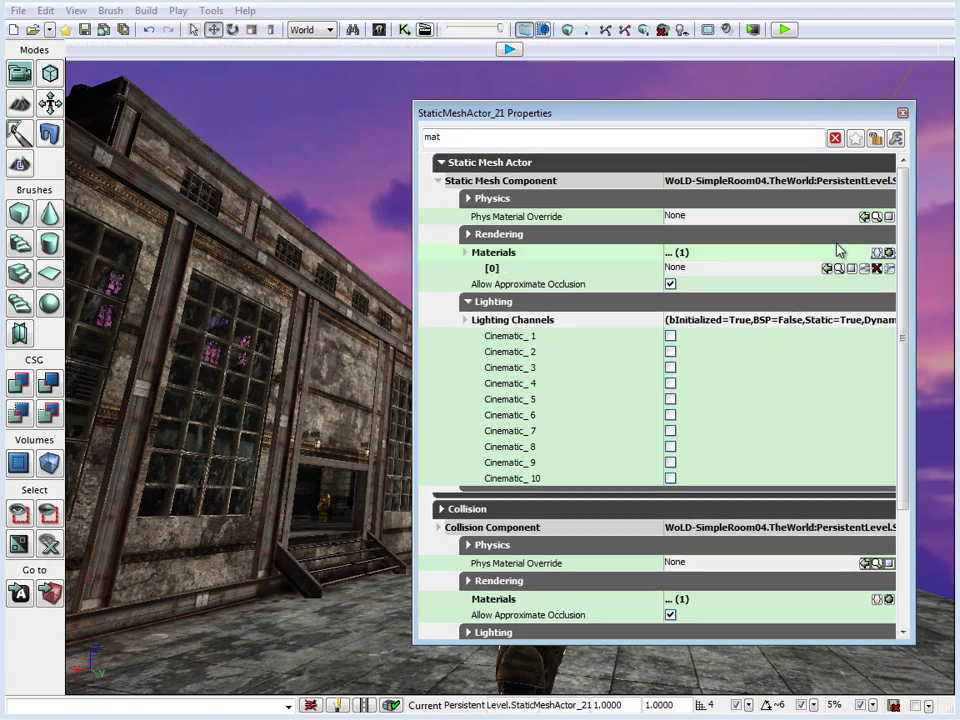
{"action": "left_click", "coordinate": [696, 270]}
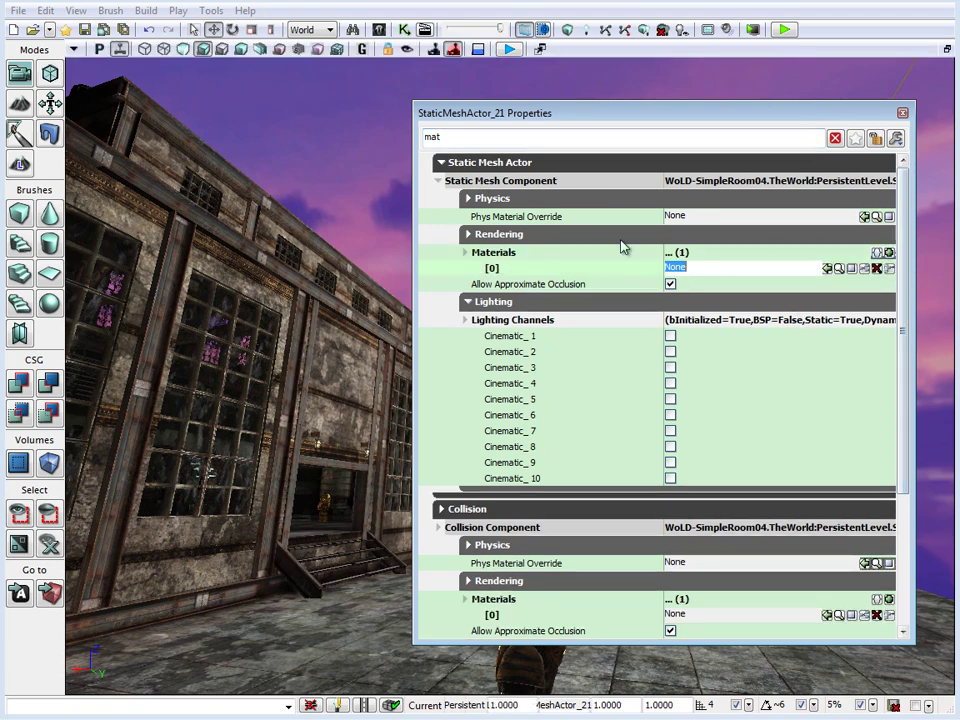
Find the M_UN_Sky_SM_Sunset02 material among the sky materials and assign it to entry 0 of the dome's rendering Materials list.
{"action": "left_click", "coordinate": [378, 29]}
{"action": "left_click", "coordinate": [681, 174]}
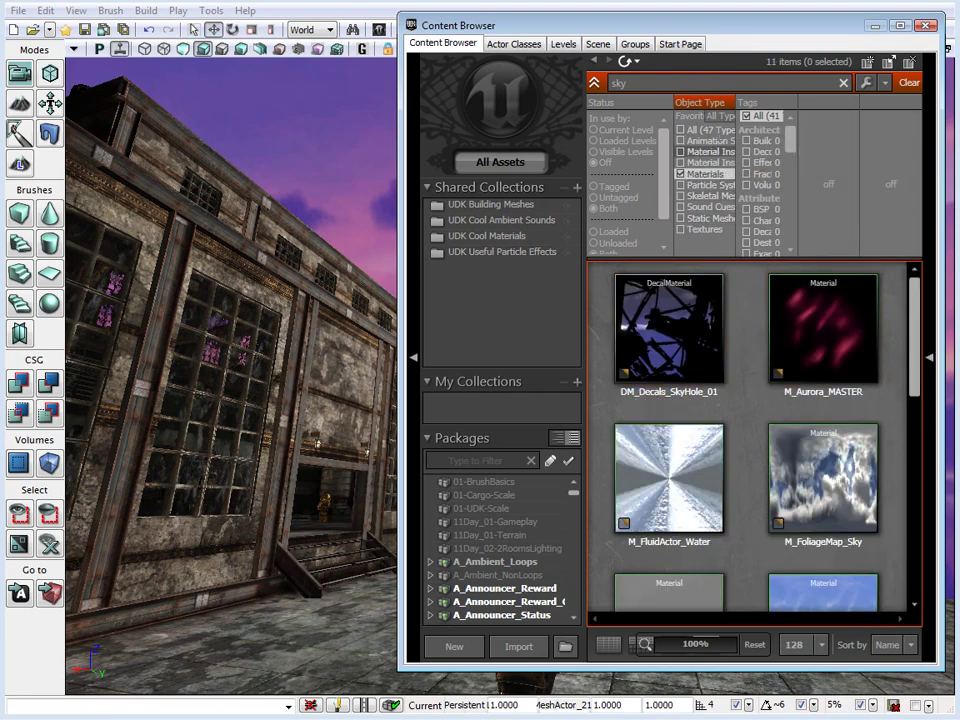
{"action": "left_click", "coordinate": [640, 83]}
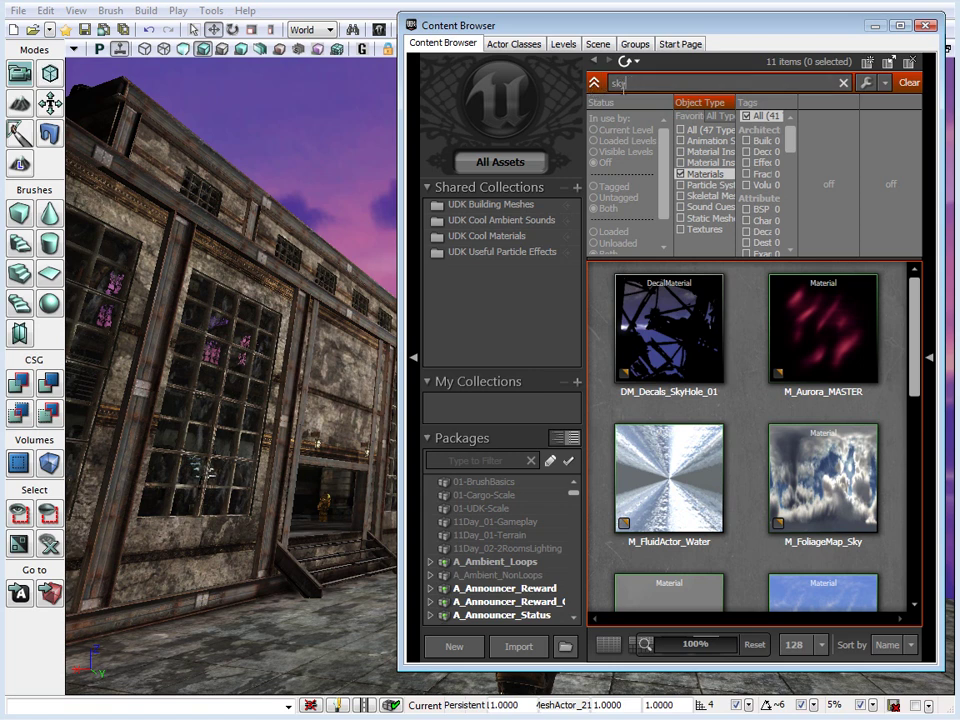
{"action": "left_click_drag", "start_coordinate": [906, 302], "coordinate": [768, 521]}
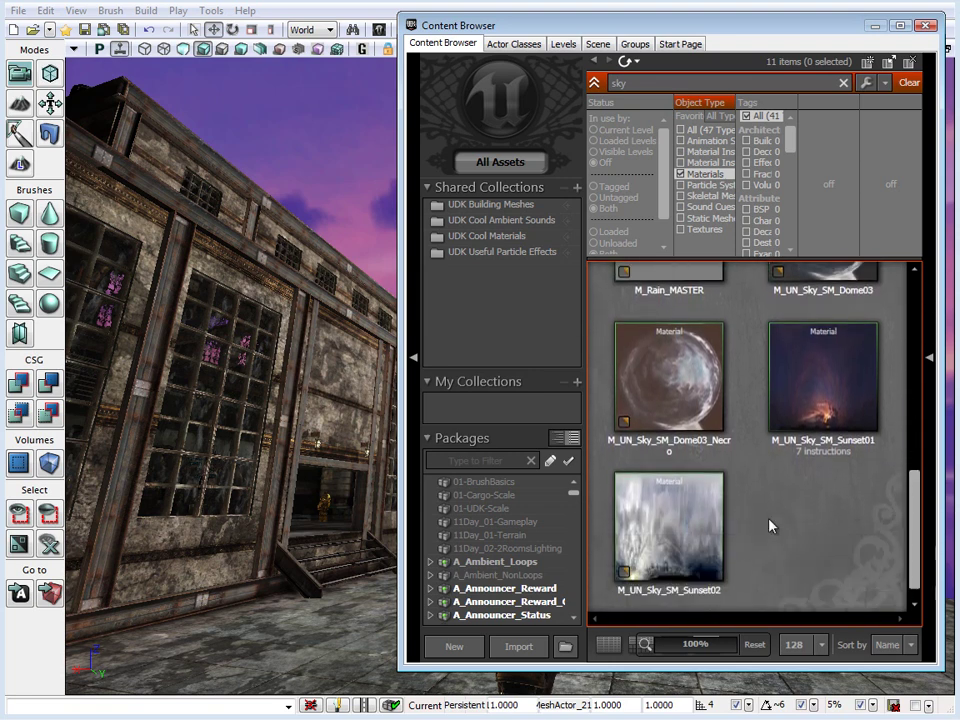
{"action": "left_click", "coordinate": [690, 521]}
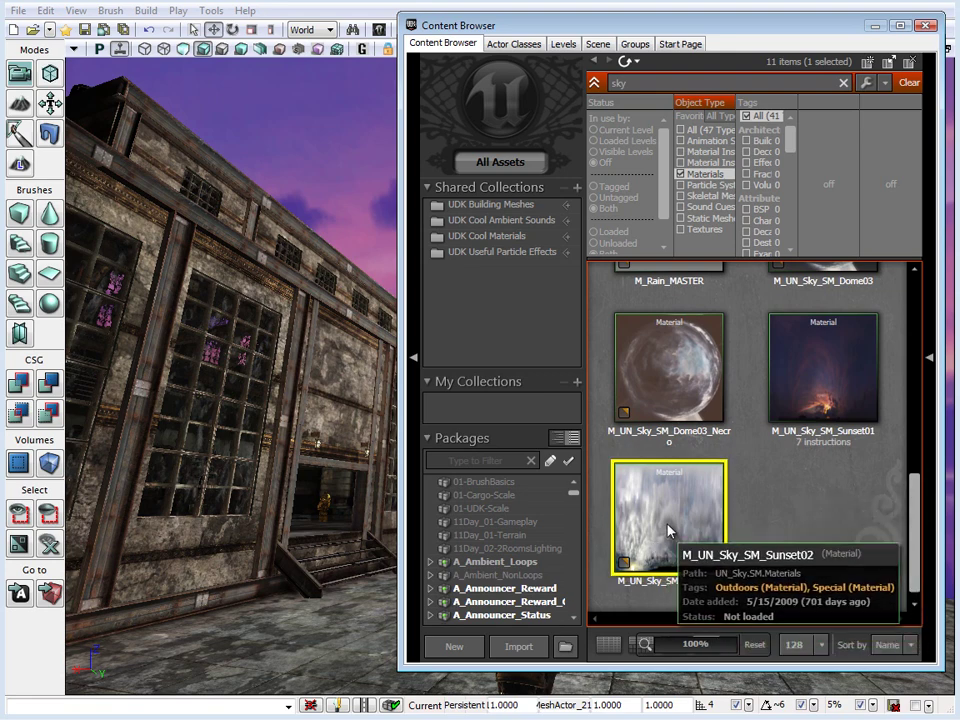
{"action": "left_click", "coordinate": [926, 27]}
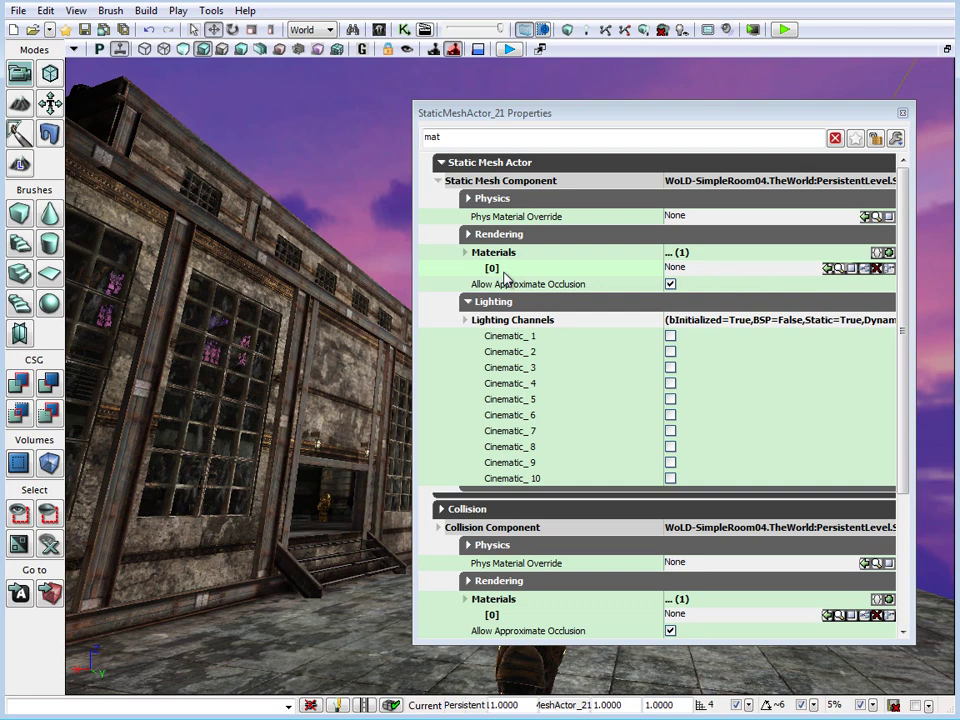
{"action": "left_click", "coordinate": [828, 271]}
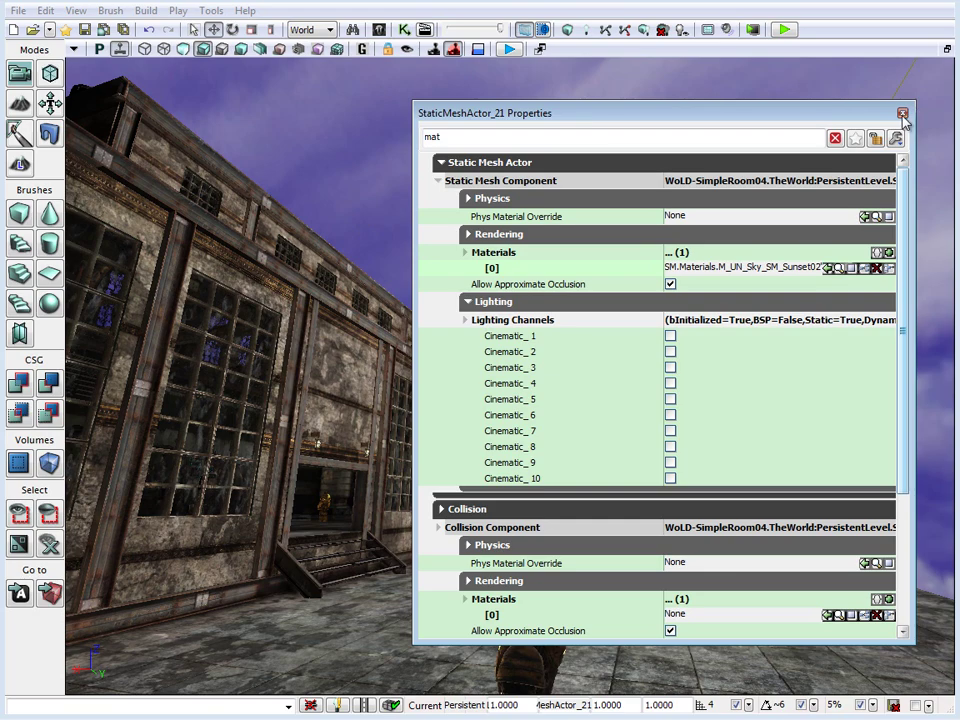
{"action": "left_click", "coordinate": [902, 115]}
Filter the sky dome's properties by "mat" and remove the entry from its rendering Materials list.
{"action": "mouse_move", "coordinate": [690, 242]}
{"action": "right_mouse_down"}
{"action": "mouse_move", "coordinate": [958, 293]}
{"action": "mouse_move", "coordinate": [682, 265]}
{"action": "right_mouse_up"}
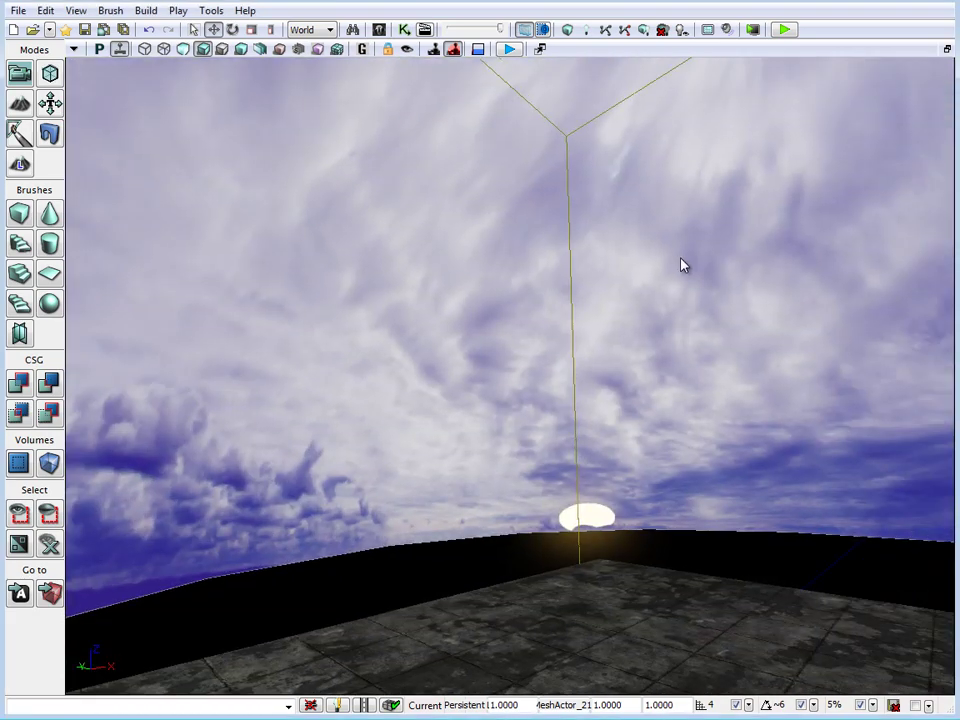
{"action": "right_click_drag", "start_coordinate": [446, 566], "coordinate": [630, 488]}
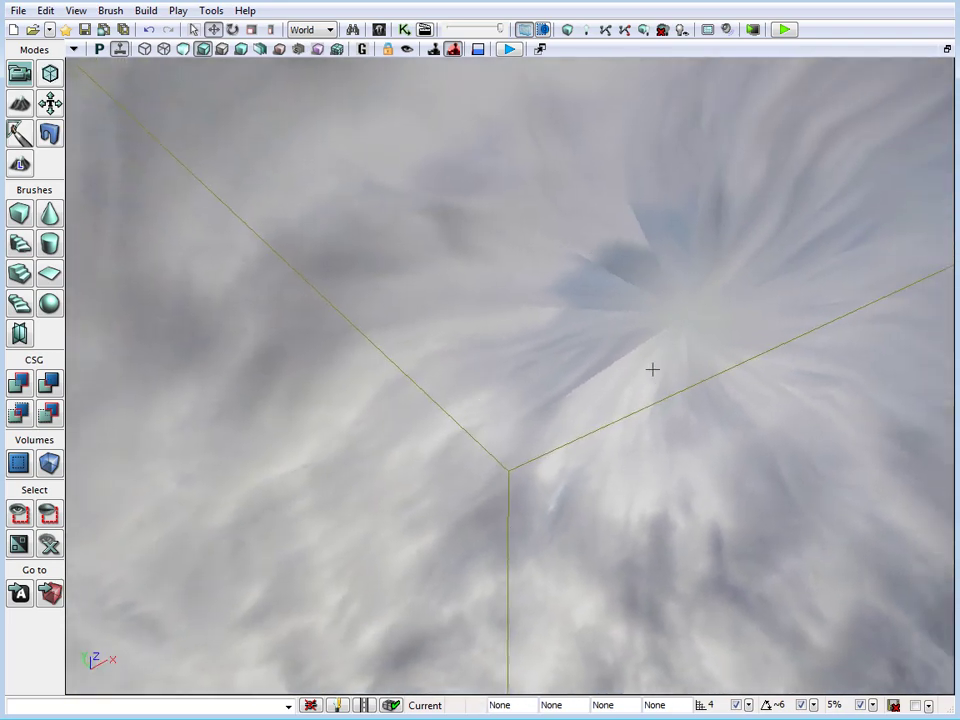
{"action": "right_click_drag", "start_coordinate": [652, 370], "coordinate": [519, 340]}
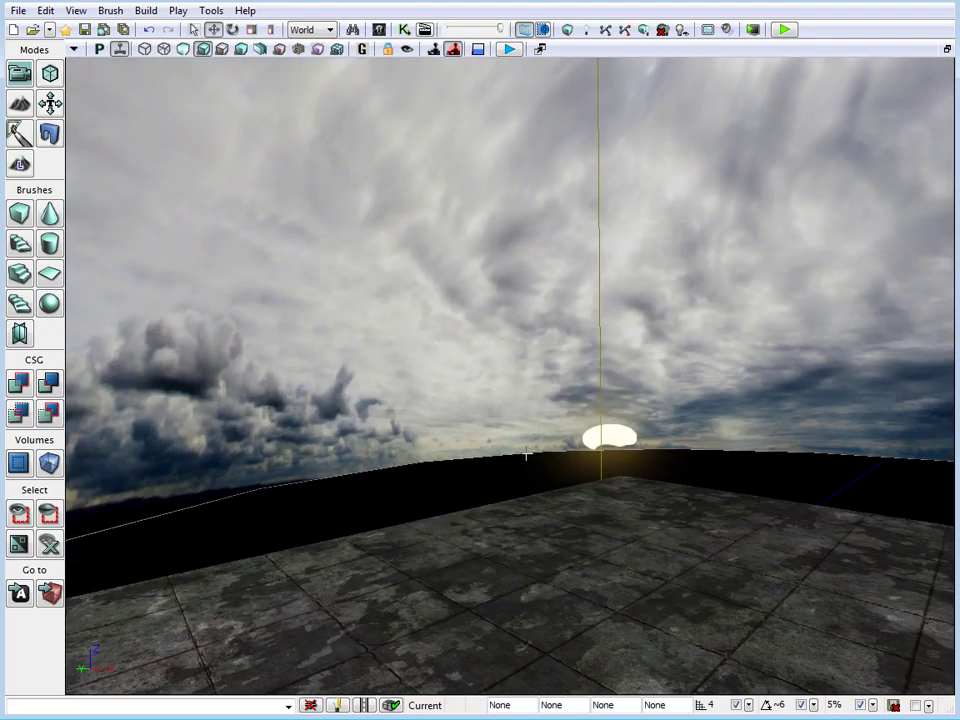
{"action": "mouse_move", "coordinate": [510, 413]}
{"action": "right_mouse_down"}
{"action": "mouse_move", "coordinate": [140, 410]}
{"action": "mouse_move", "coordinate": [560, 410]}
{"action": "mouse_move", "coordinate": [526, 404]}
{"action": "right_mouse_up"}
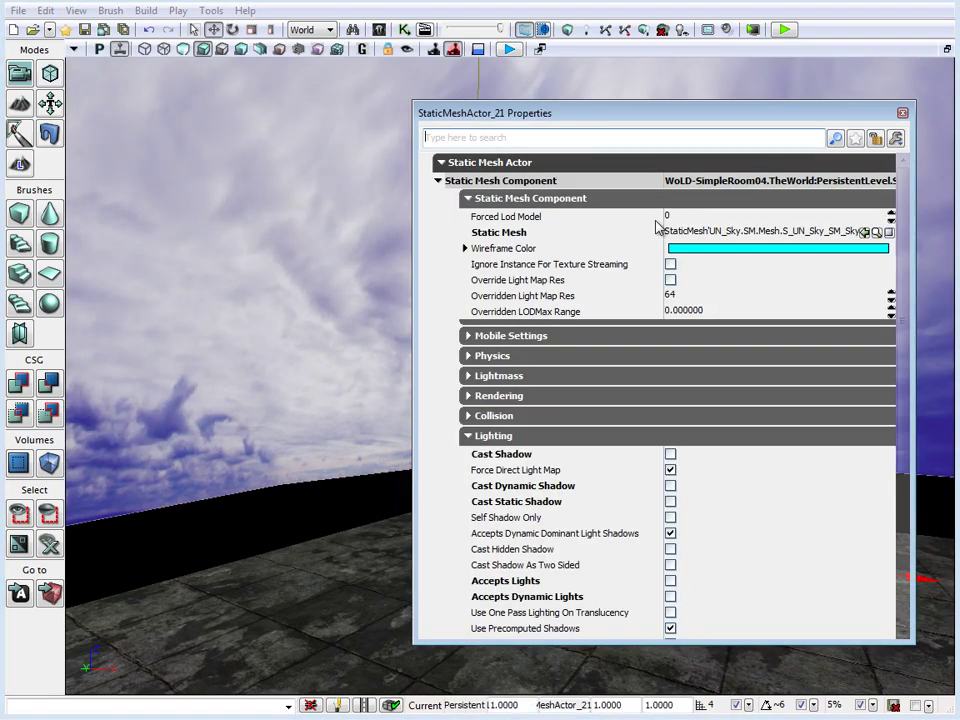
{"action": "left_click", "coordinate": [491, 140]}
{"action": "type", "text": "mat"}
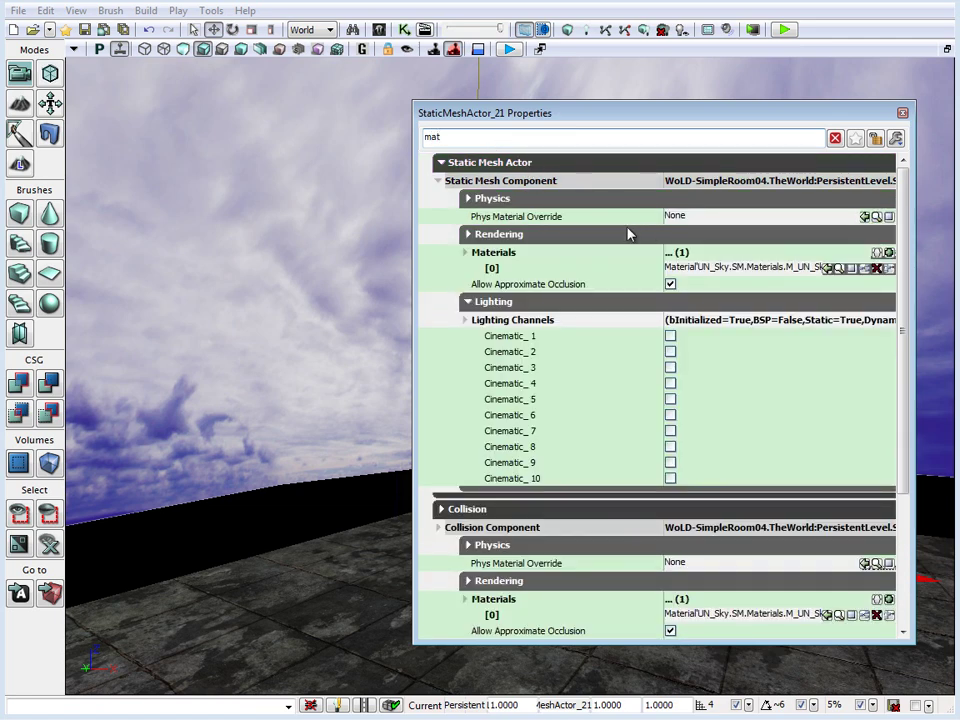
{"action": "left_click", "coordinate": [877, 269]}
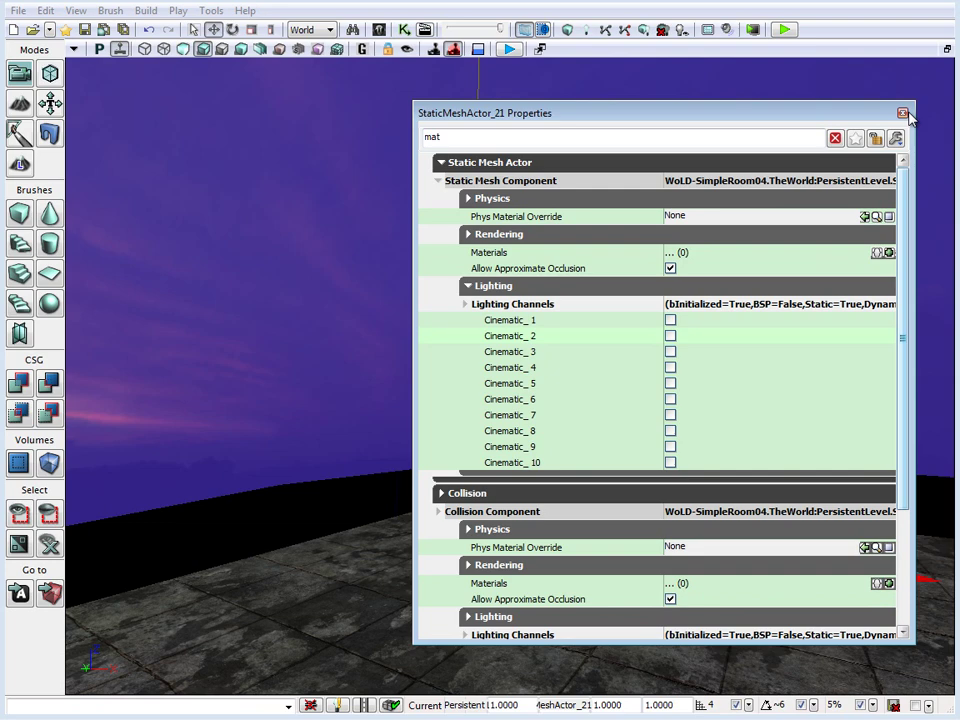
{"action": "left_click", "coordinate": [905, 114]}
Scale the sky dome uniformly in the wireframe side view.
{"action": "left_click", "coordinate": [401, 492]}
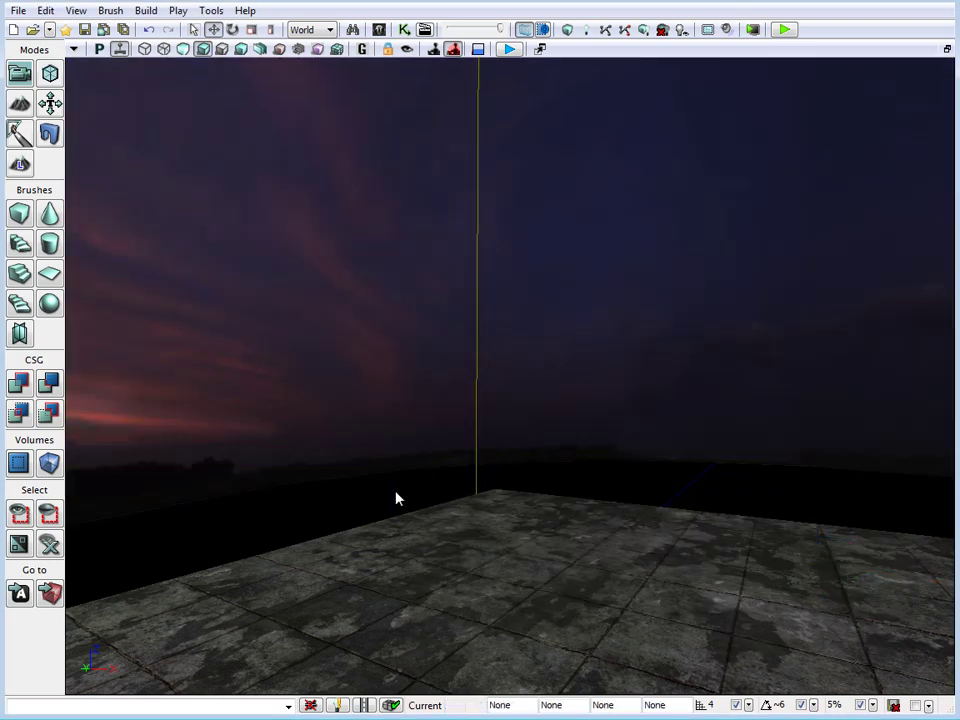
{"action": "mouse_move", "coordinate": [395, 492]}
{"action": "right_mouse_down"}
{"action": "mouse_move", "coordinate": [323, 462]}
{"action": "mouse_move", "coordinate": [63, 423]}
{"action": "mouse_move", "coordinate": [336, 489]}
{"action": "mouse_move", "coordinate": [100, 495]}
{"action": "right_mouse_up"}
{"action": "left_click_drag", "start_coordinate": [100, 495], "coordinate": [452, 626]}
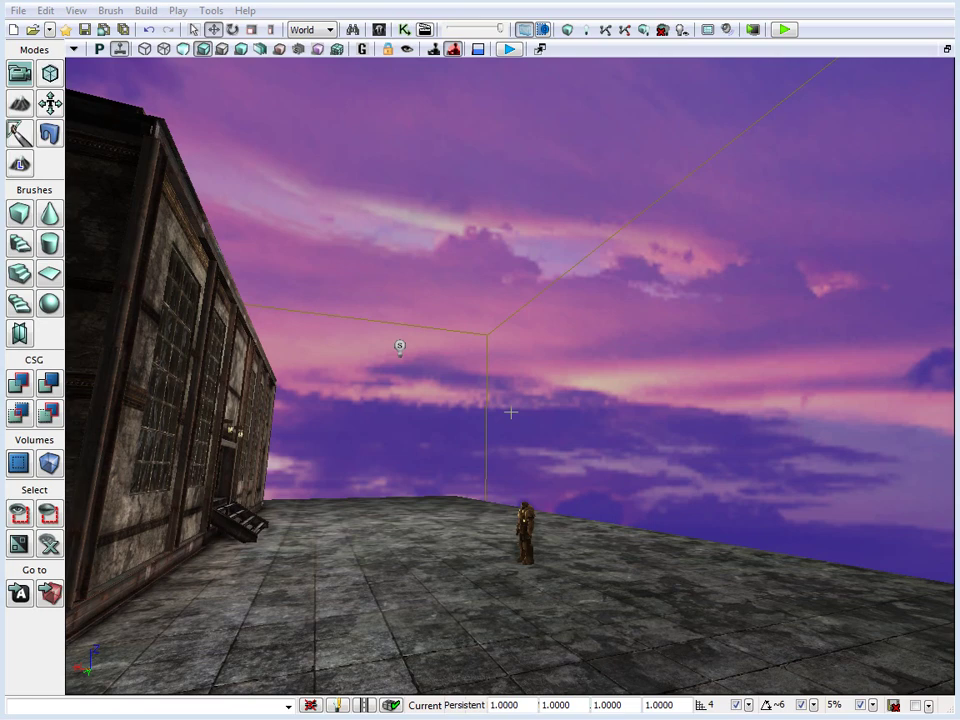
{"action": "left_click", "coordinate": [947, 49]}
{"action": "right_click_drag", "start_coordinate": [270, 323], "coordinate": [272, 343]}
{"action": "left_click", "coordinate": [501, 49]}
{"action": "key", "text": "space"}
{"action": "key", "text": "space"}
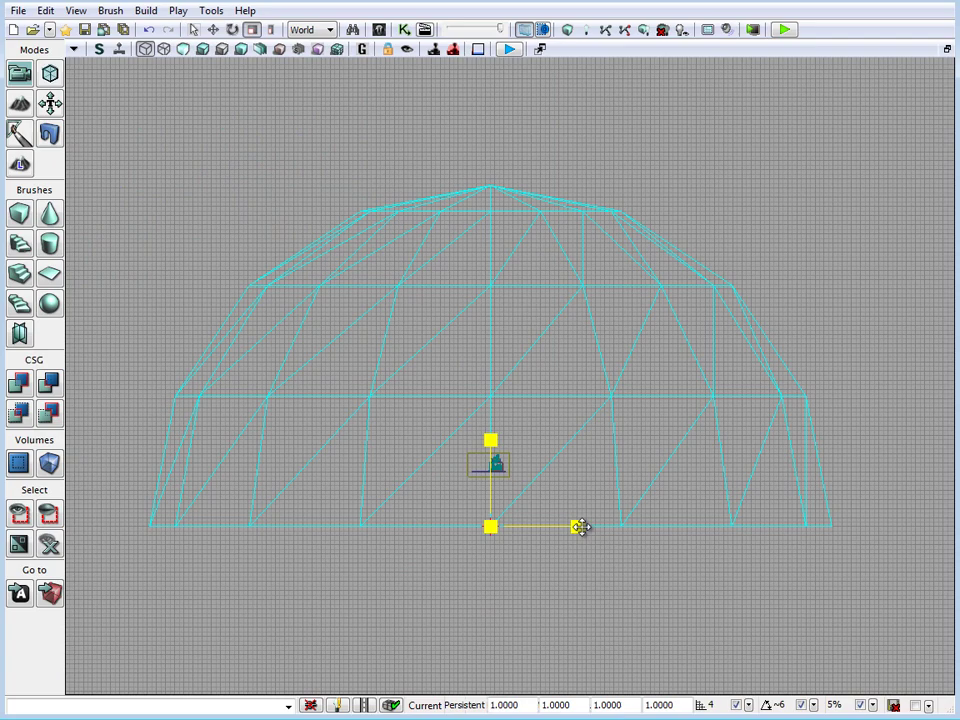
{"action": "scroll", "coordinate": [700, 521], "scroll_direction": "up", "scroll_amount": 5}
{"action": "left_click_drag", "start_coordinate": [700, 521], "coordinate": [574, 542]}
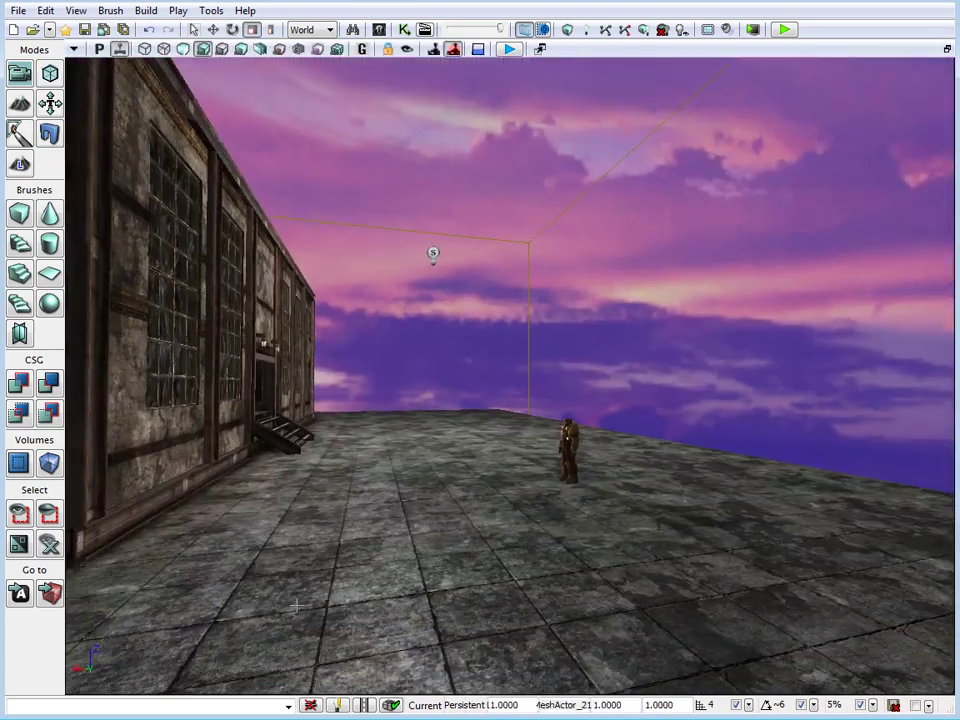
Examine the sky and floor edges around the building from several viewpoints in the perspective view.
{"action": "left_click_drag", "start_coordinate": [297, 605], "coordinate": [331, 578]}
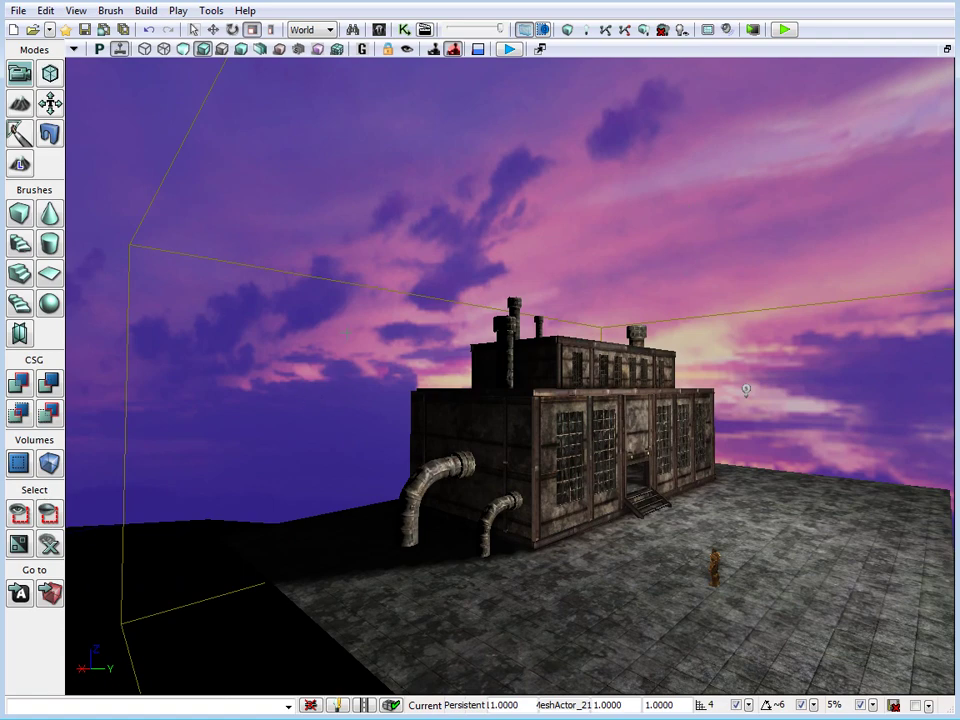
{"action": "left_click_drag", "start_coordinate": [346, 333], "coordinate": [356, 119]}
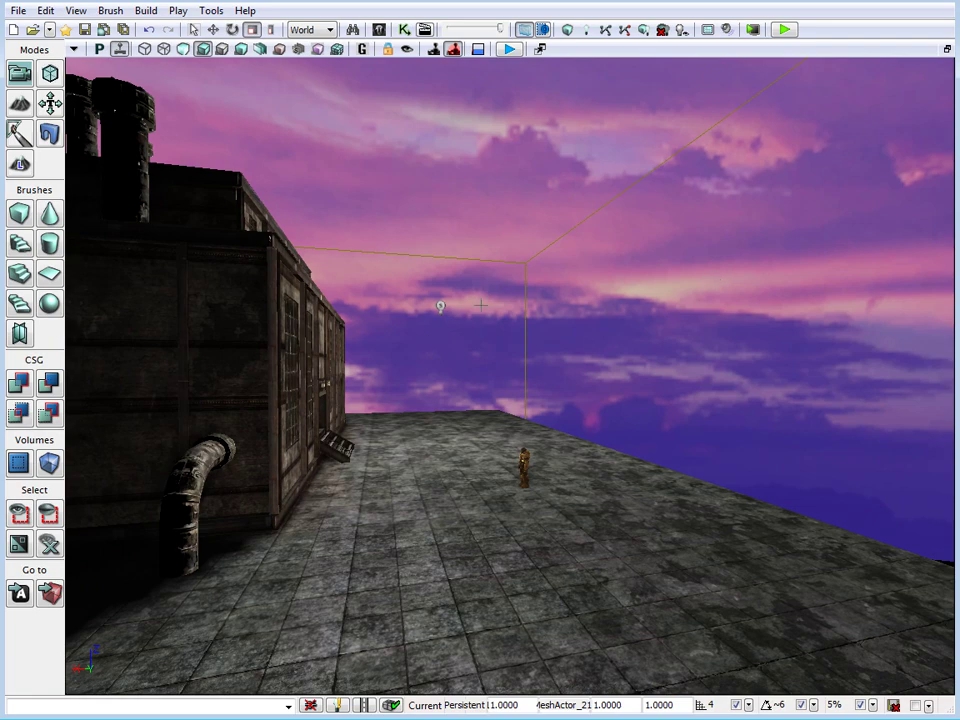
{"action": "left_click_drag", "start_coordinate": [533, 323], "coordinate": [381, 306]}
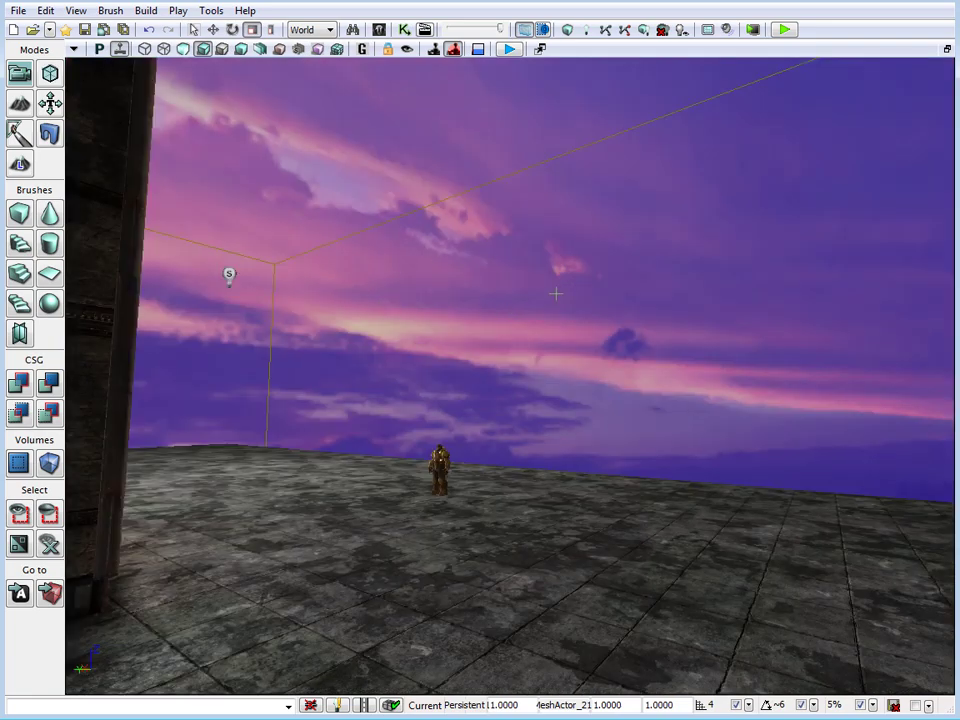
{"action": "left_click_drag", "start_coordinate": [427, 358], "coordinate": [389, 483]}
{"action": "left_click", "coordinate": [389, 483]}
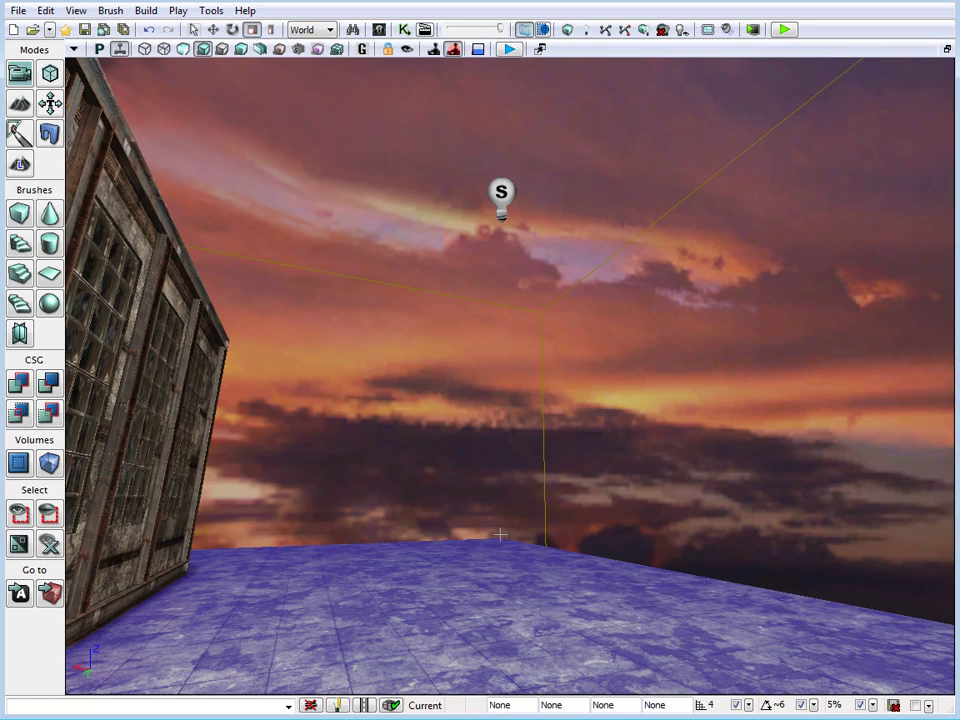
{"action": "left_click_drag", "start_coordinate": [500, 534], "coordinate": [420, 370]}
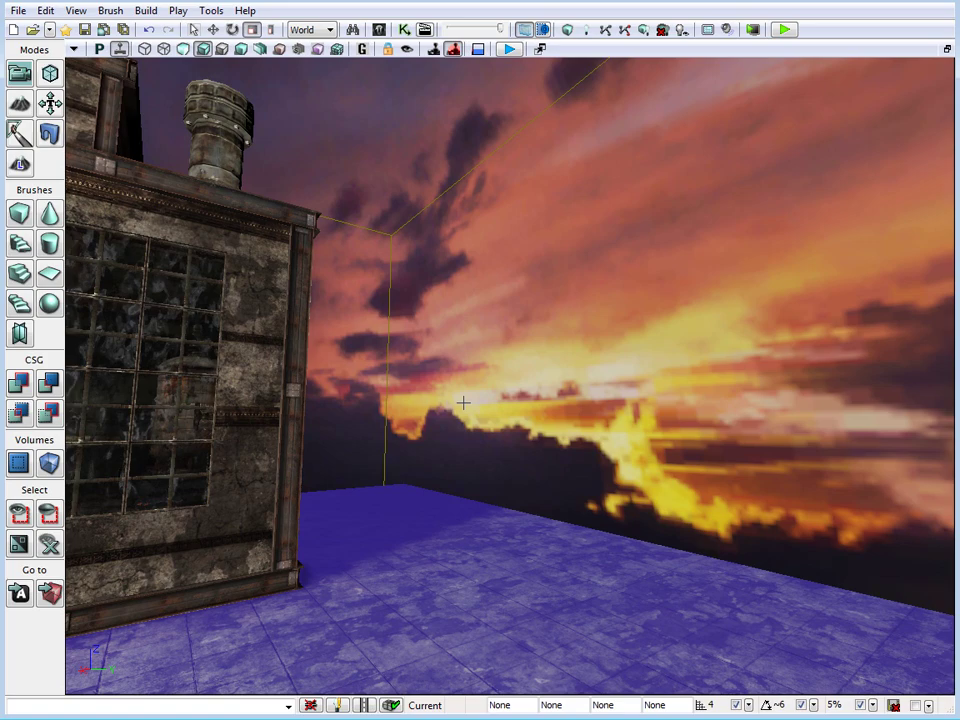
Rotate the sky dome about its vertical Z axis in the perspective view to reposition the sunset relative to the building.
{"action": "left_click", "coordinate": [477, 412]}
{"action": "key", "text": "space"}
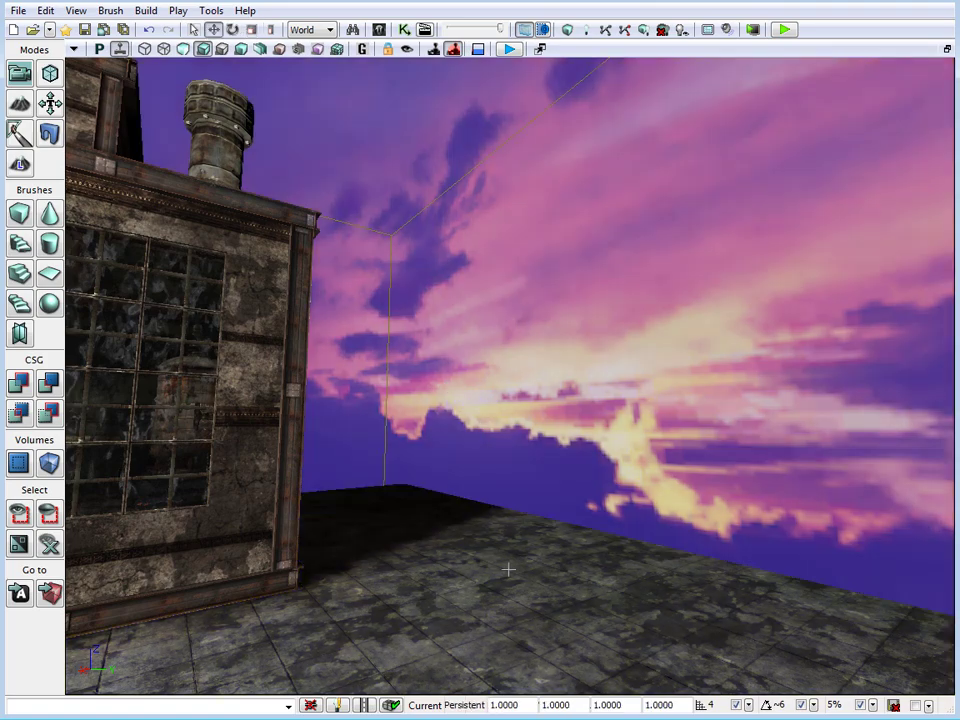
{"action": "right_click_drag", "start_coordinate": [485, 570], "coordinate": [72, 622]}
{"action": "left_click_drag", "start_coordinate": [72, 622], "coordinate": [281, 703]}
{"action": "key", "text": "space"}
{"action": "right_click_drag", "start_coordinate": [487, 517], "coordinate": [222, 575]}
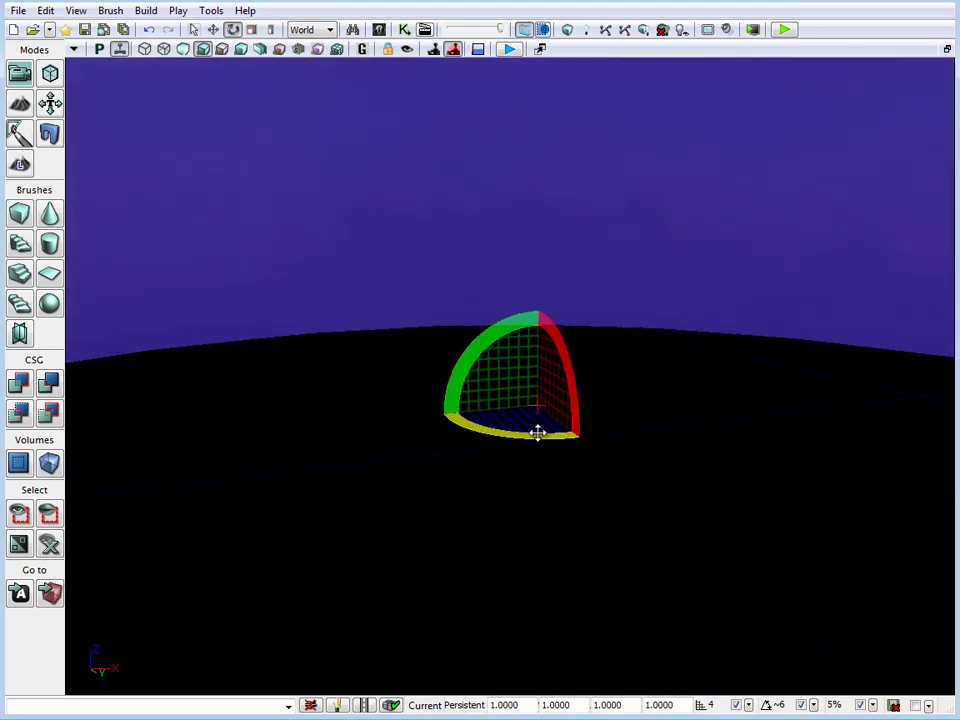
{"action": "left_click_drag", "start_coordinate": [538, 432], "coordinate": [786, 440]}
Deselect the dome and inspect the rotated sunset sky from far away and from floor level near the building.
{"action": "right_click_drag", "start_coordinate": [488, 492], "coordinate": [930, 508]}
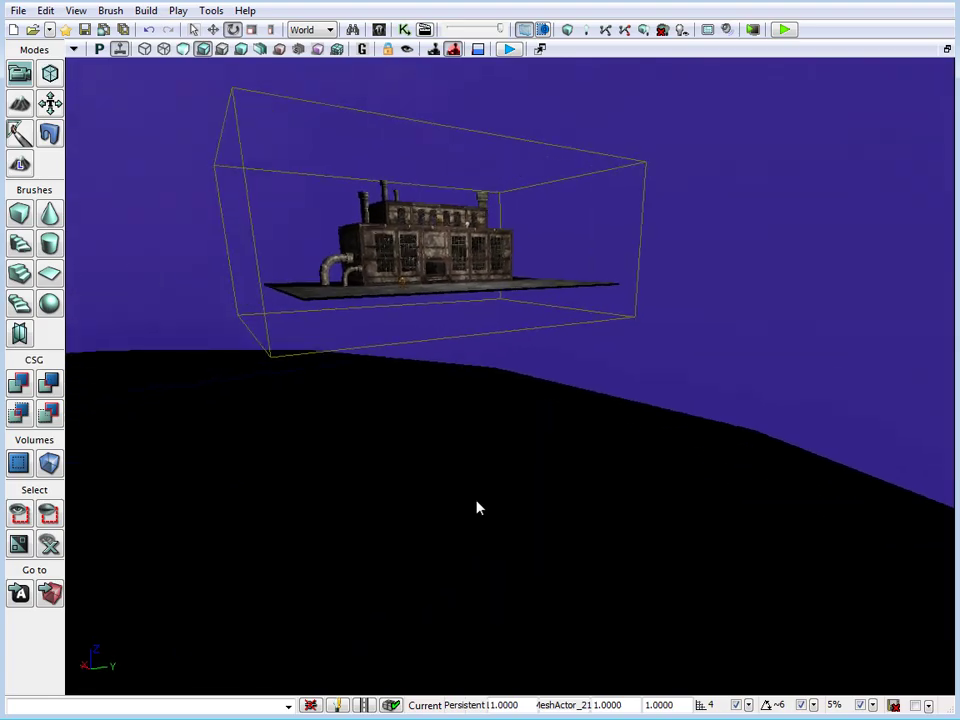
{"action": "left_click", "coordinate": [476, 508]}
{"action": "left_click_drag", "start_coordinate": [476, 508], "coordinate": [139, 169]}
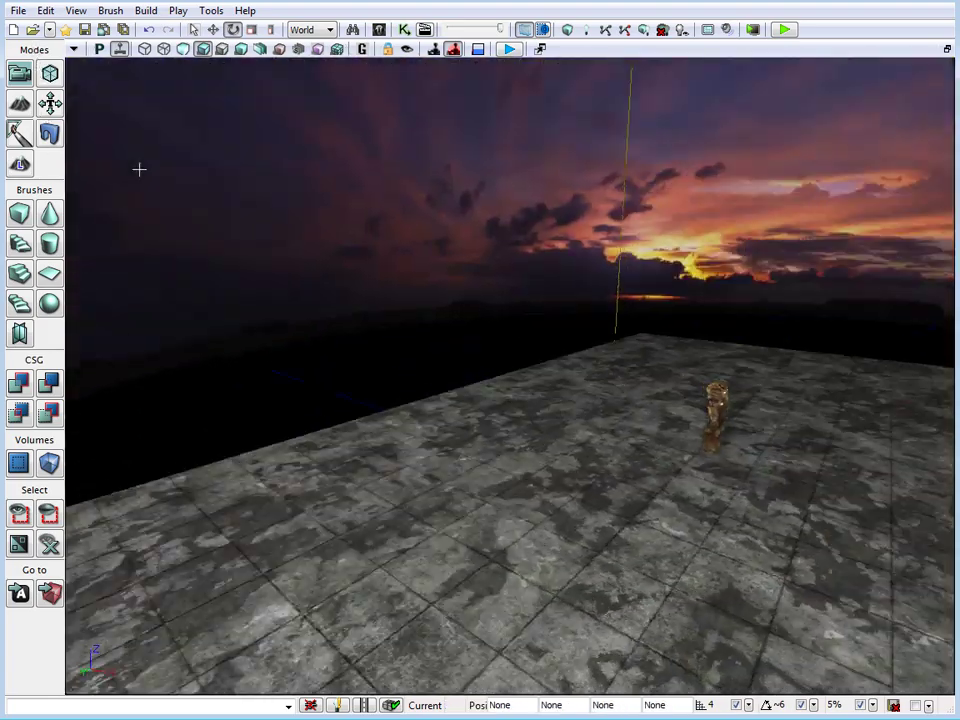
{"action": "right_click_drag", "start_coordinate": [139, 169], "coordinate": [230, 142]}
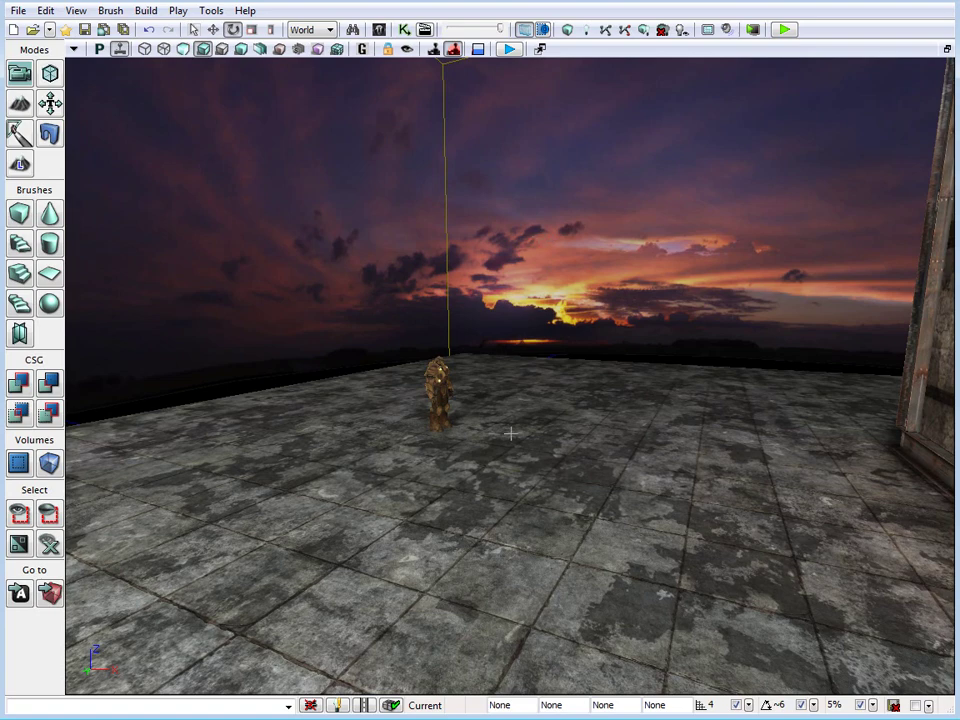
{"action": "right_click_drag", "start_coordinate": [511, 427], "coordinate": [542, 362]}
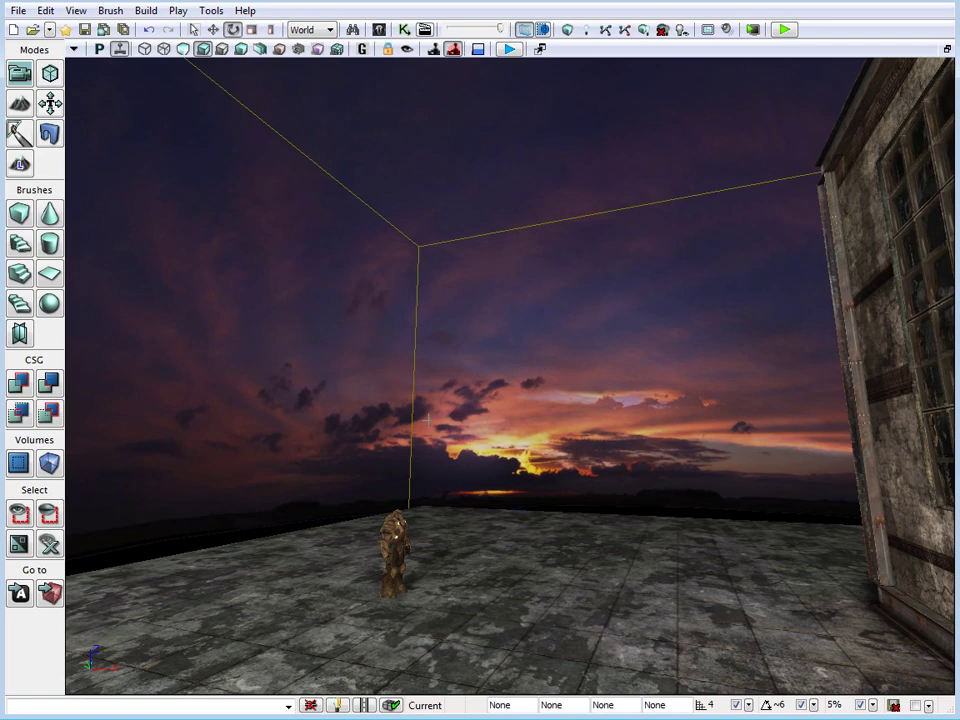
{"action": "mouse_move", "coordinate": [455, 504]}
{"action": "right_mouse_down"}
{"action": "mouse_move", "coordinate": [491, 544]}
{"action": "mouse_move", "coordinate": [422, 495]}
{"action": "mouse_move", "coordinate": [463, 510]}
{"action": "mouse_move", "coordinate": [452, 510]}
{"action": "right_mouse_up"}
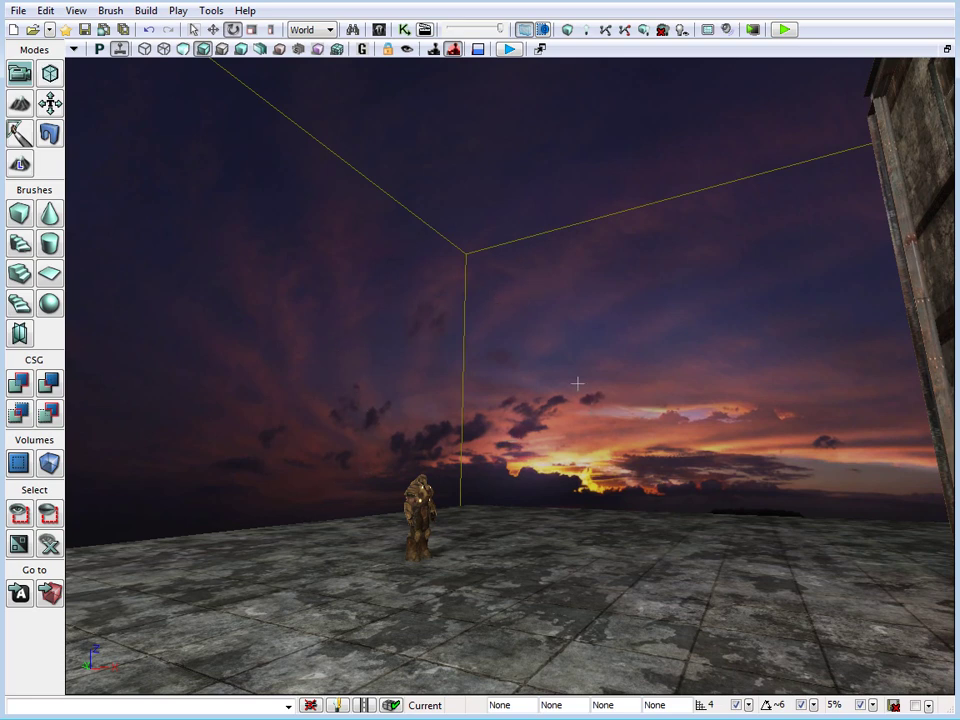
{"action": "right_click_drag", "start_coordinate": [598, 411], "coordinate": [540, 379]}
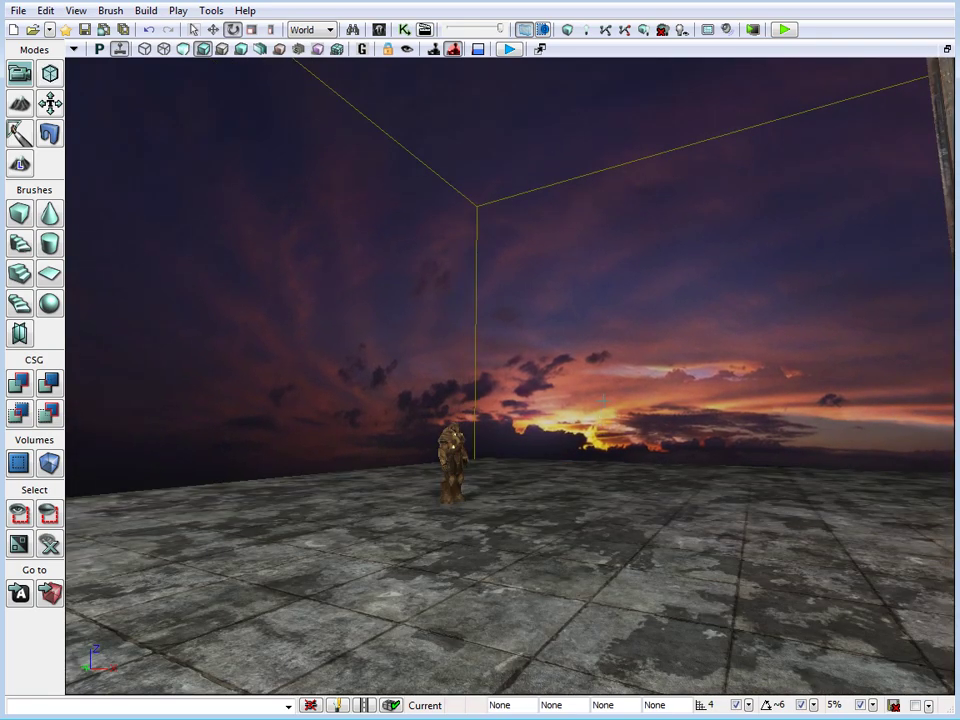